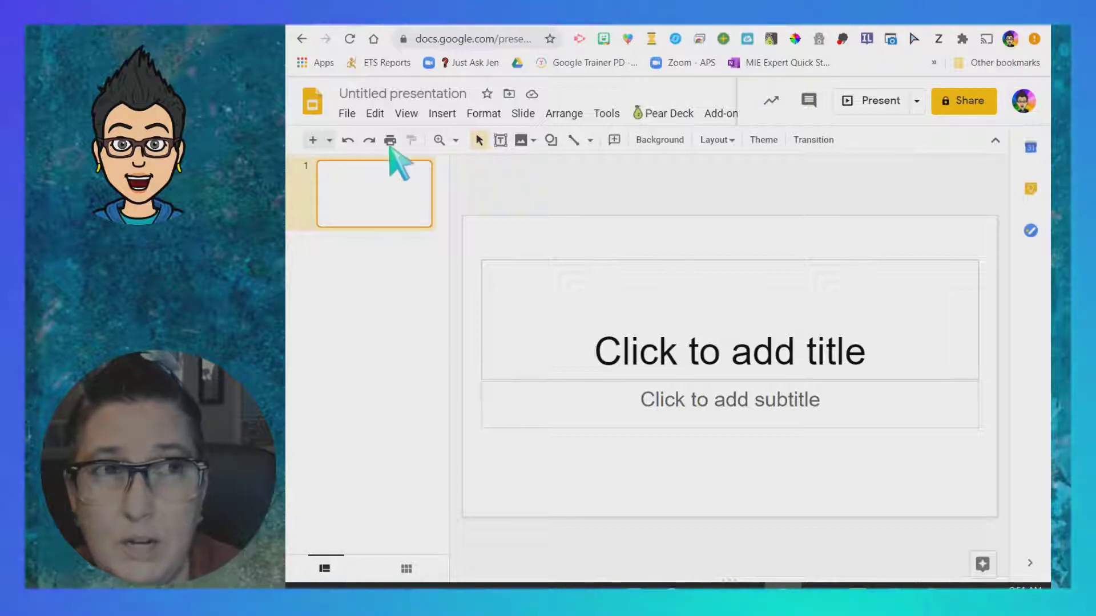
- Set a custom page size of 8.5 × 11 inches so the slide turns portrait
click(348, 116)
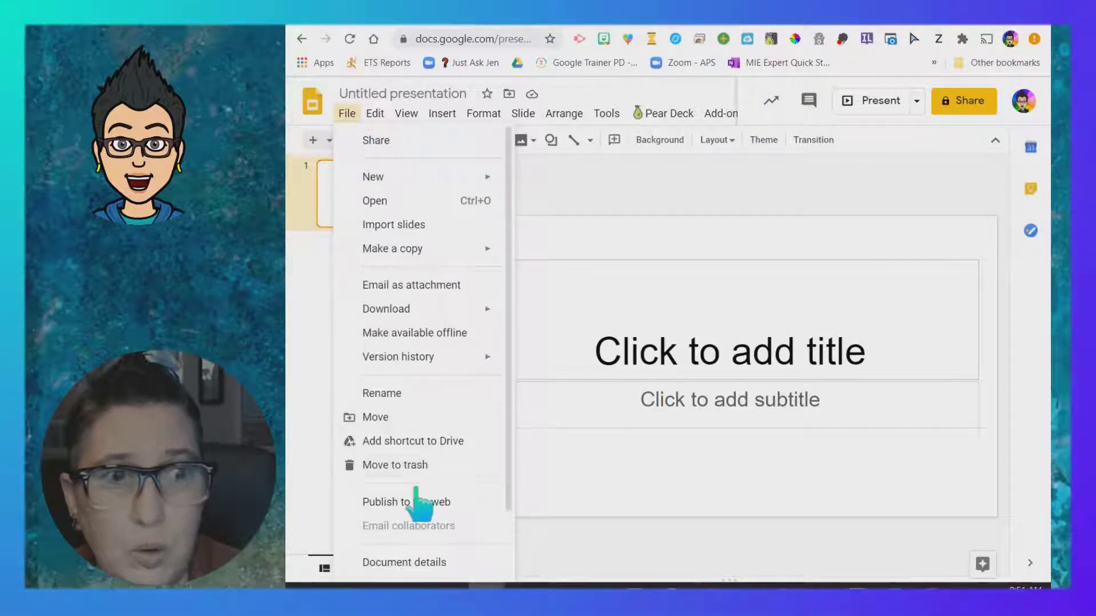
scroll(419, 499, down, 2)
click(416, 522)
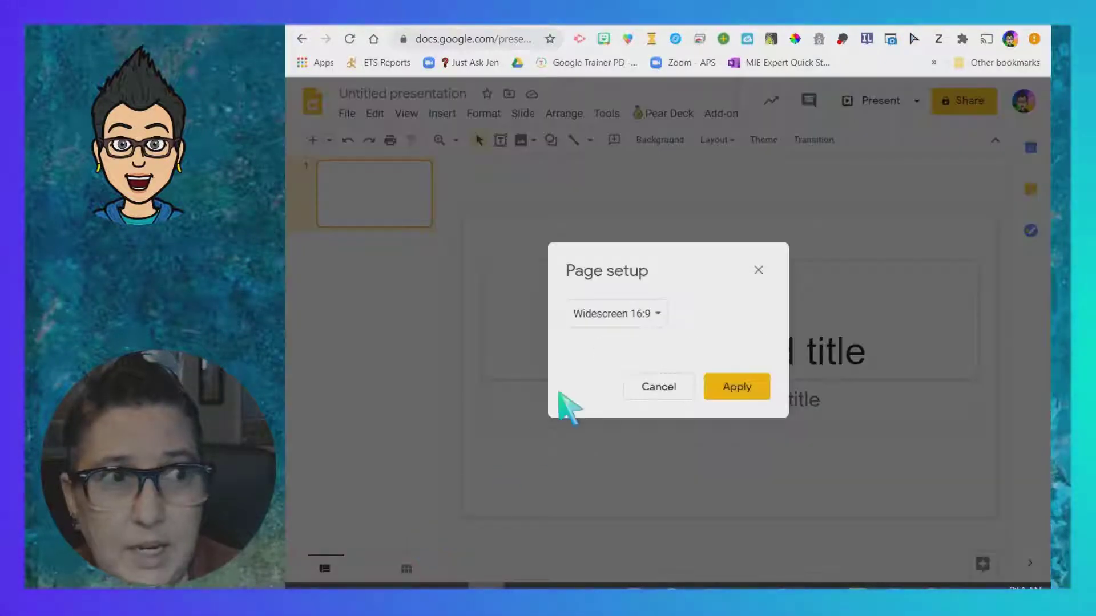
click(662, 314)
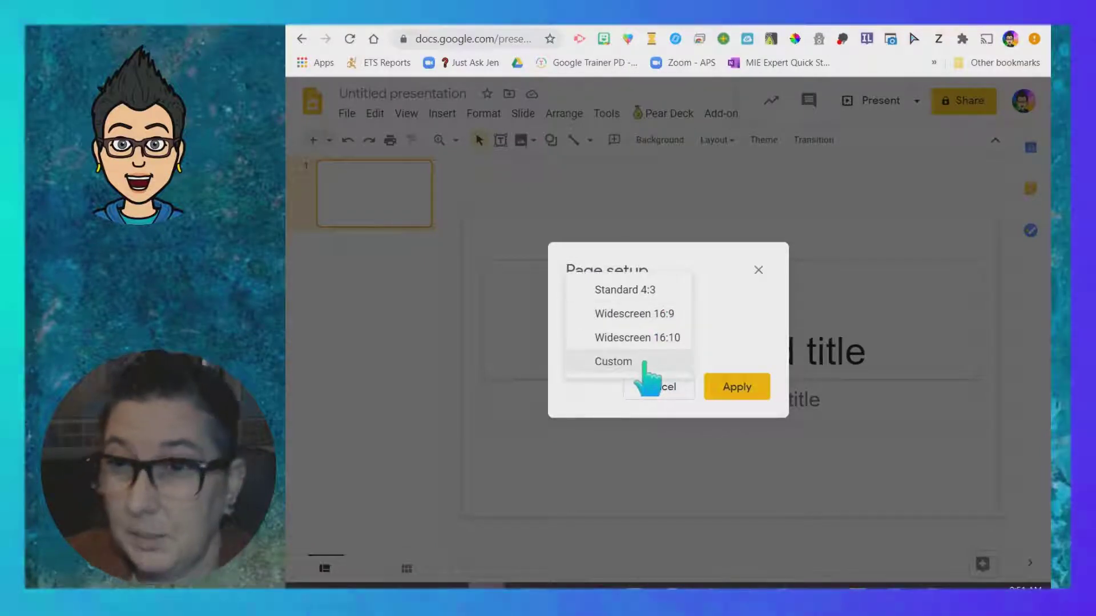
click(645, 363)
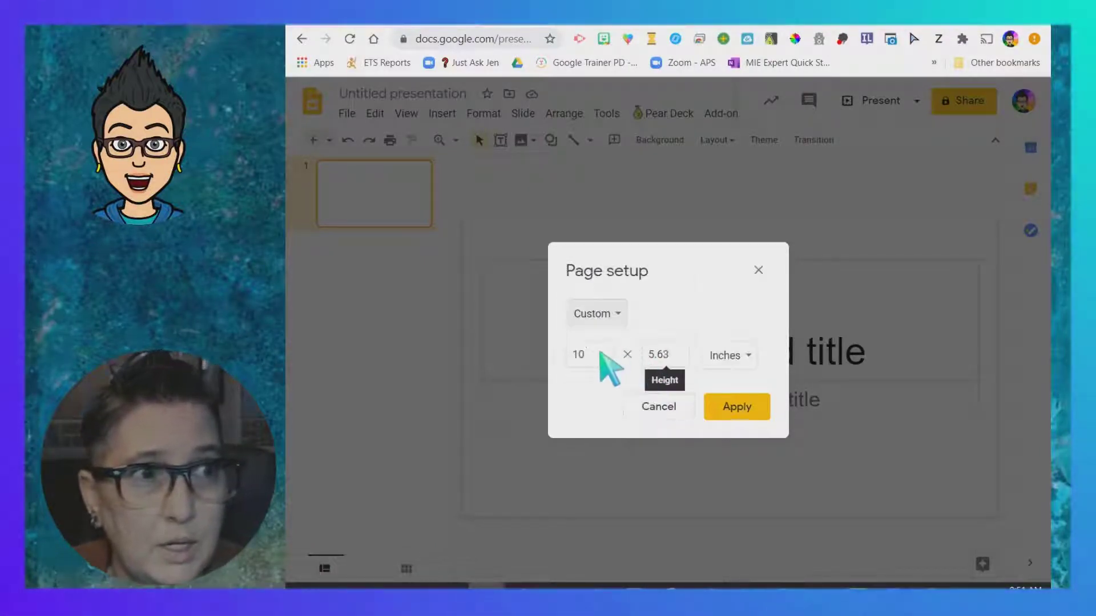
double_click(574, 355)
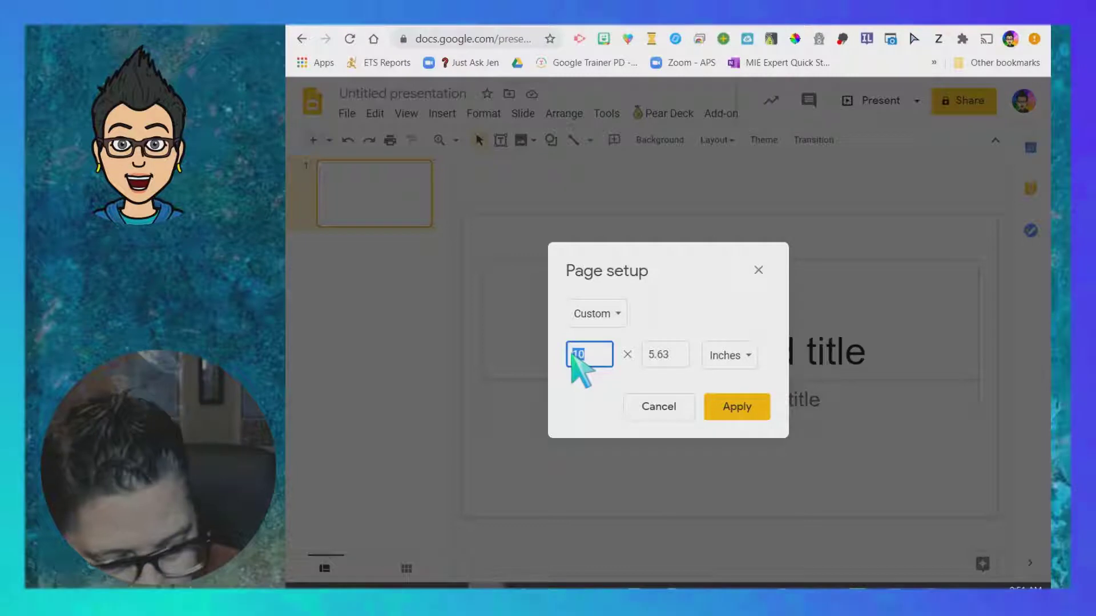
key(BackSpace)
text(8.5)
key(Tab)
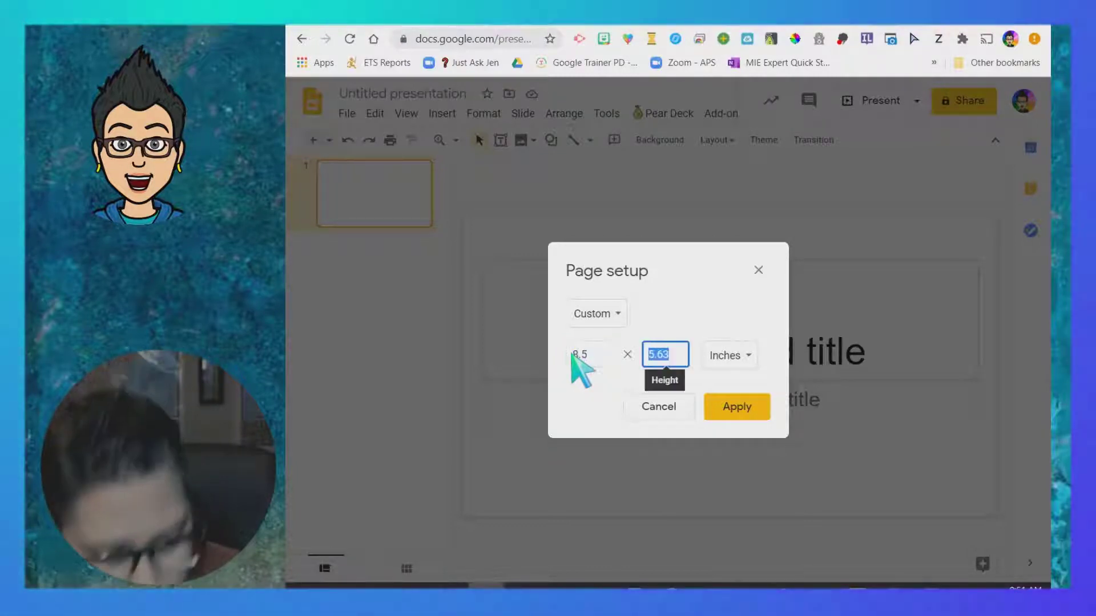
text(11)
key(Return)
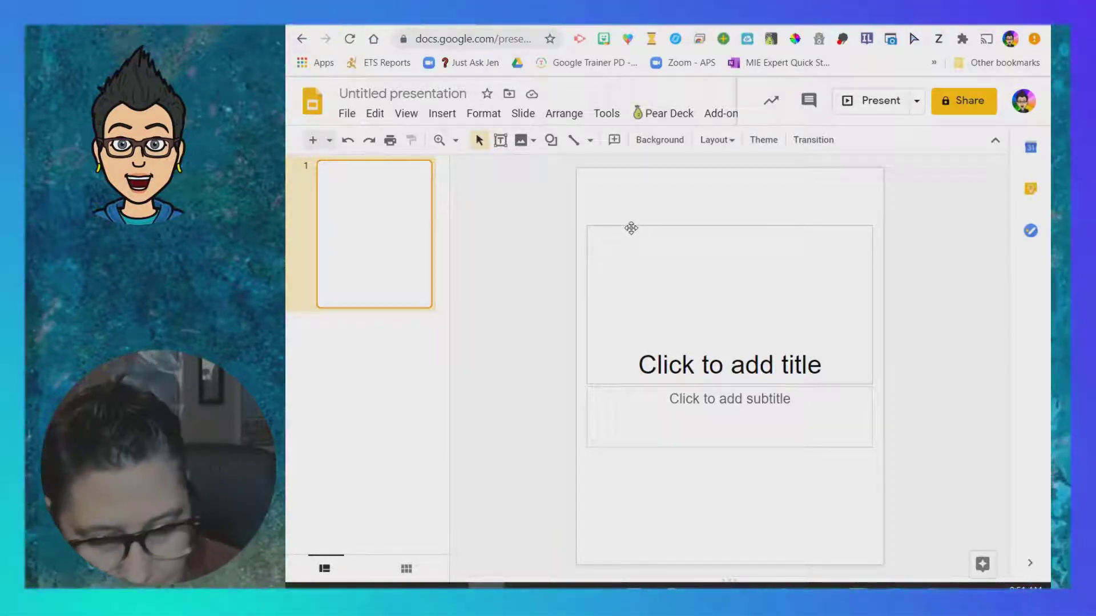
- Delete the title and subtitle placeholders from the slide
click(631, 228)
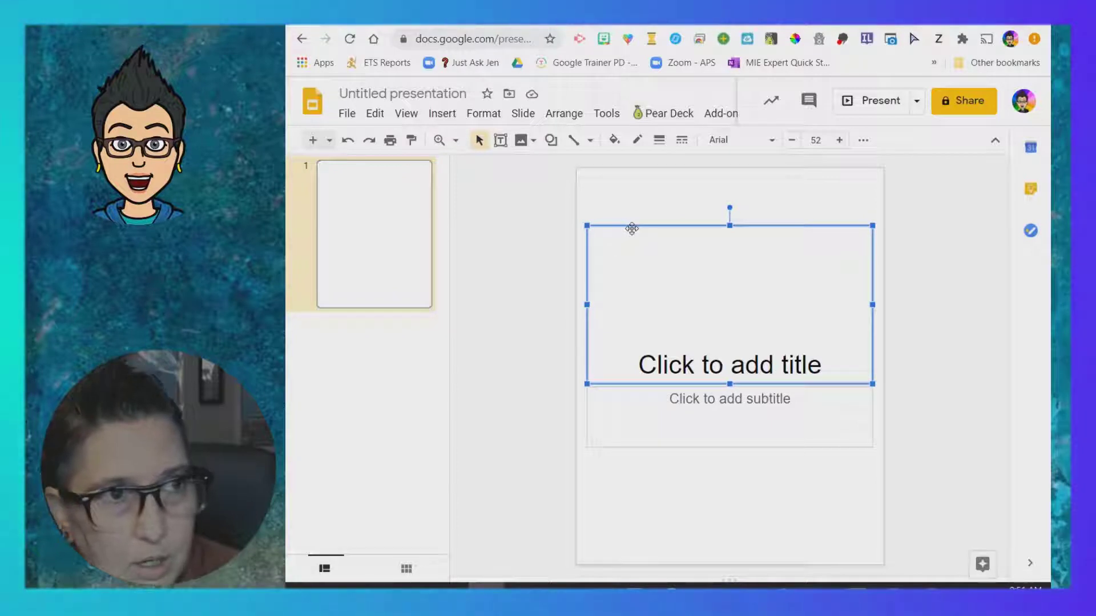
key(Delete)
click(642, 389)
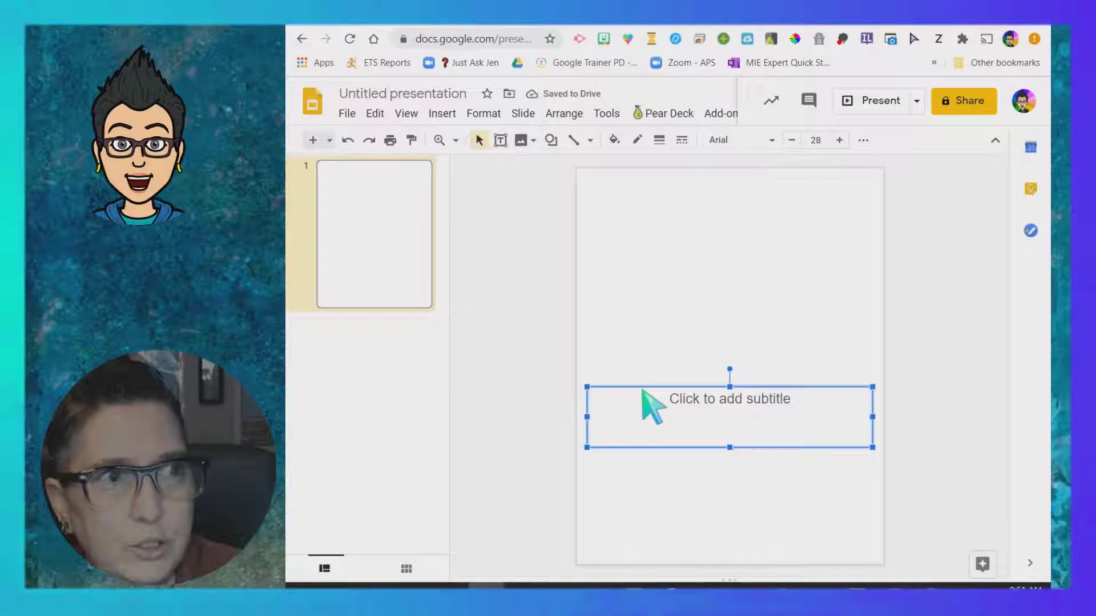
key(Delete)
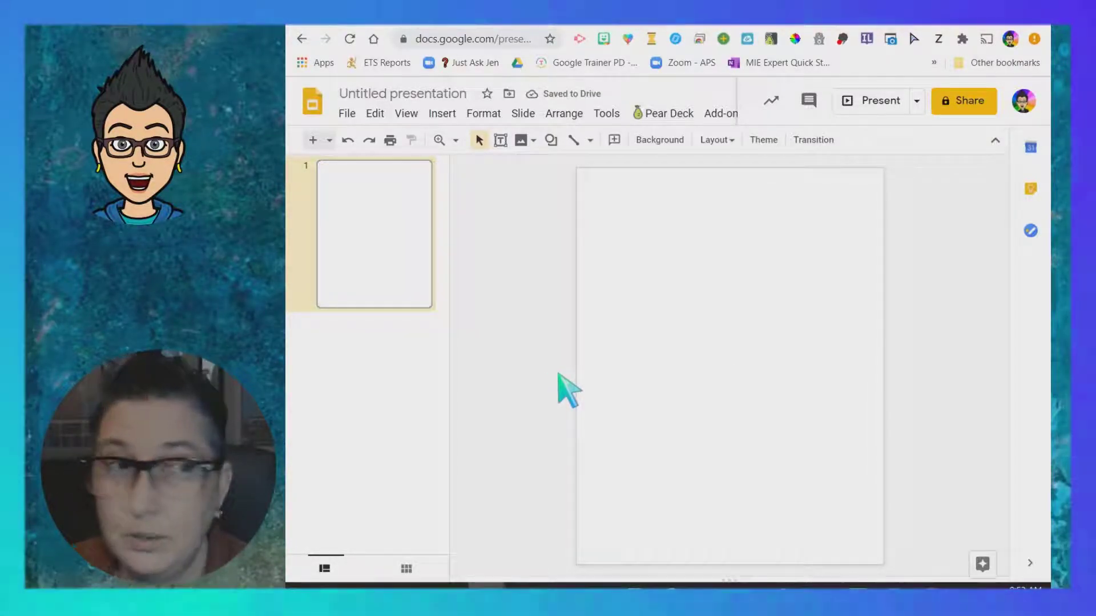
- Rename the presentation to 'Interactive'
click(422, 94)
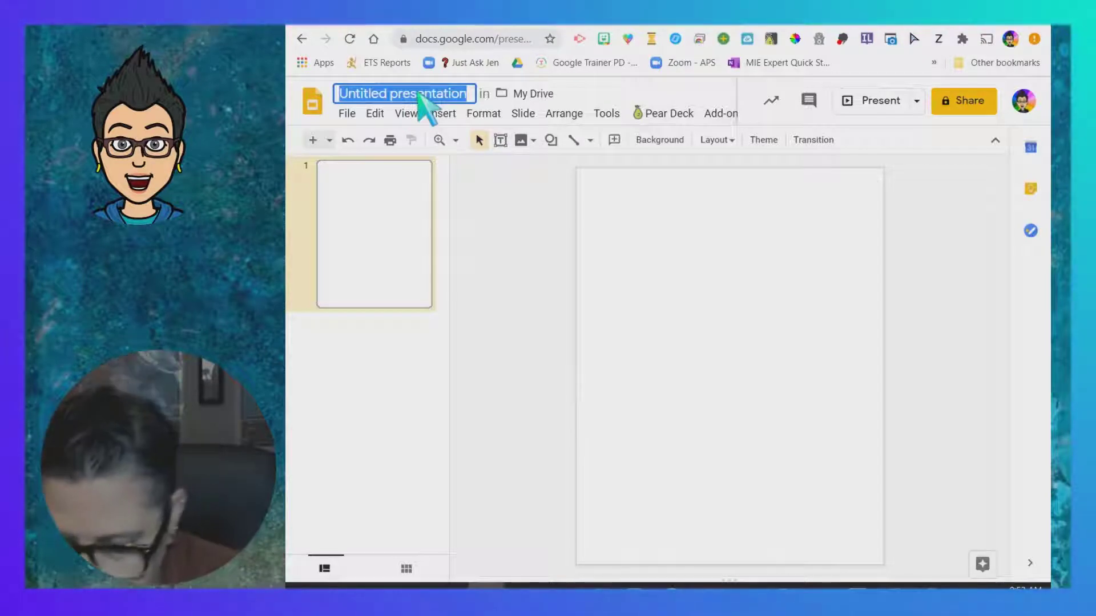
text(Interactive)
key(Return)
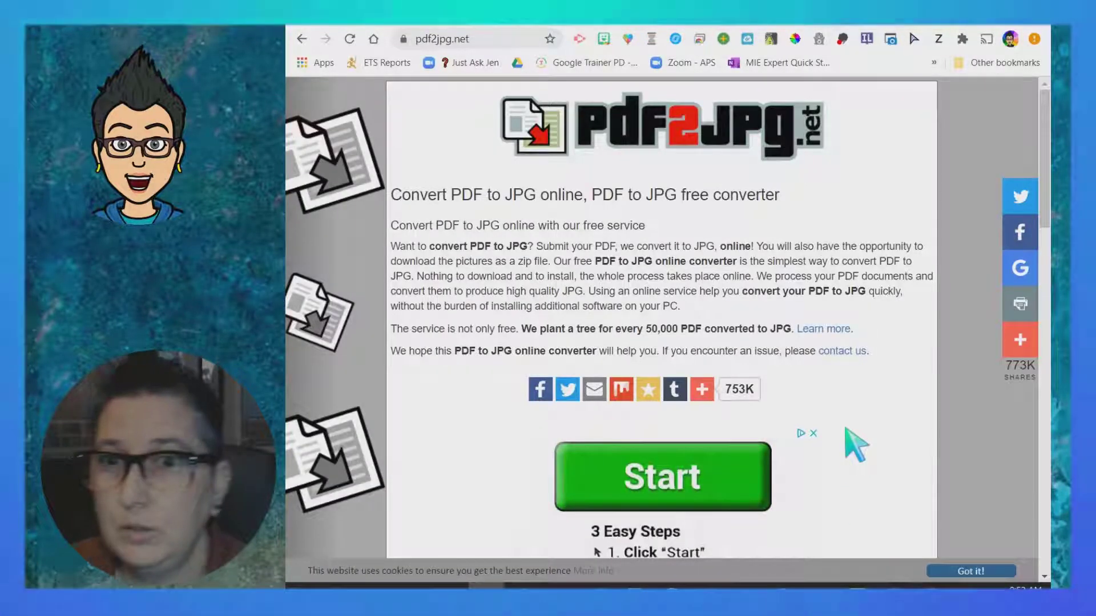
- Load CompareContrast.pdf into pdf2jpg.net with Excellent 300dpi JPG quality
scroll(854, 439, down, 5)
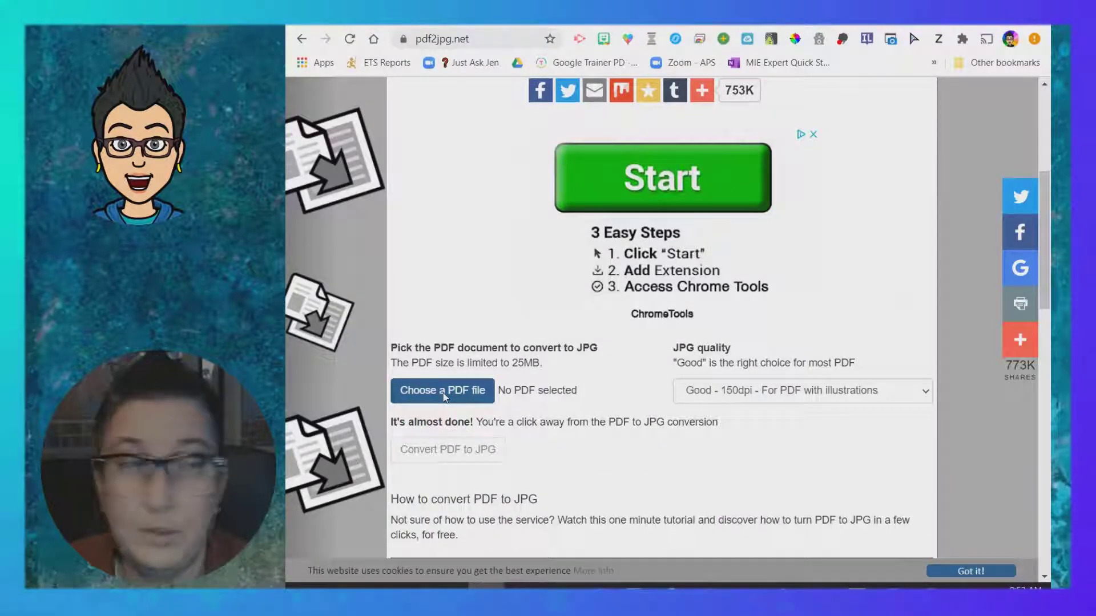
click(444, 396)
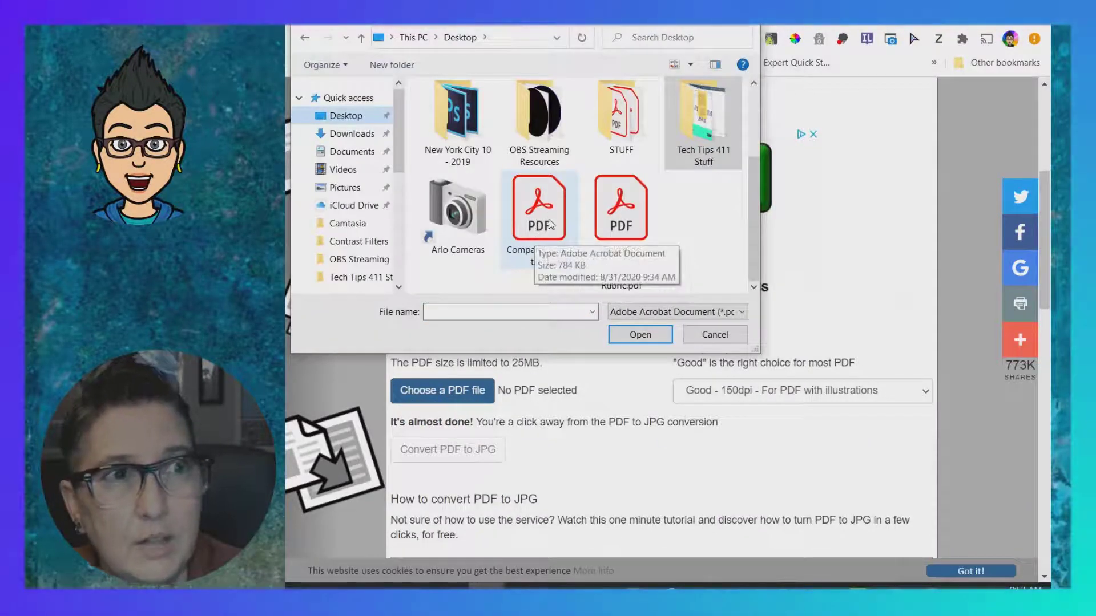
click(547, 227)
double_click(547, 227)
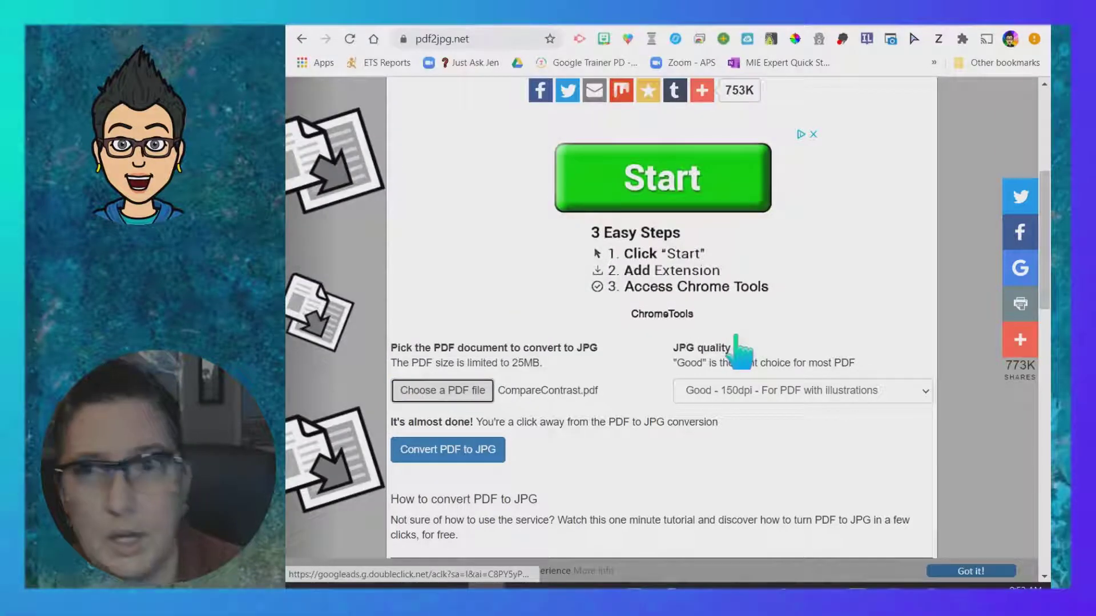
click(911, 398)
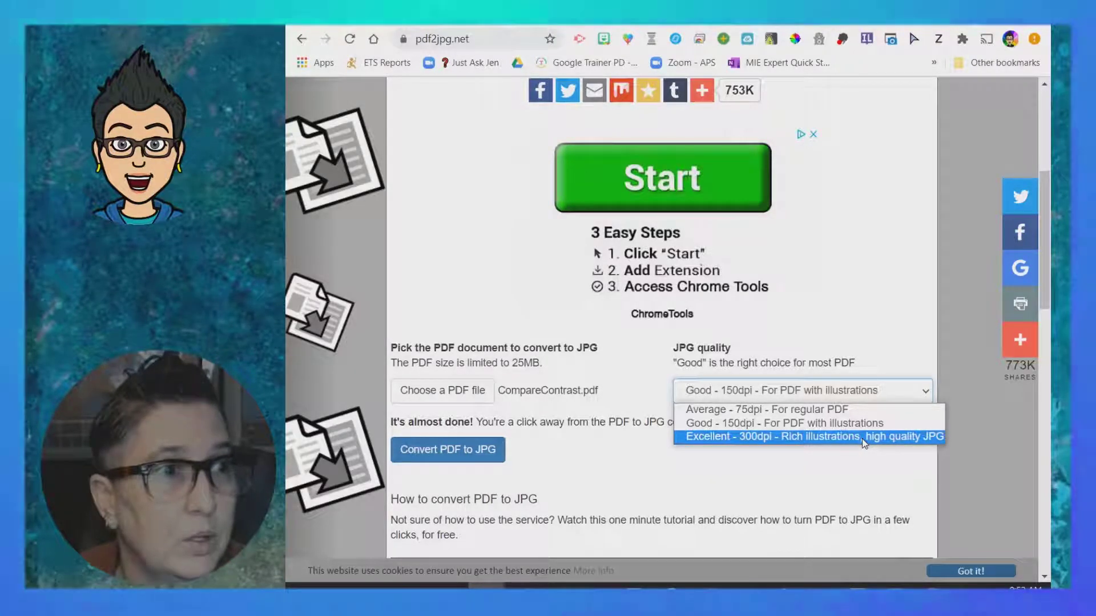
click(862, 437)
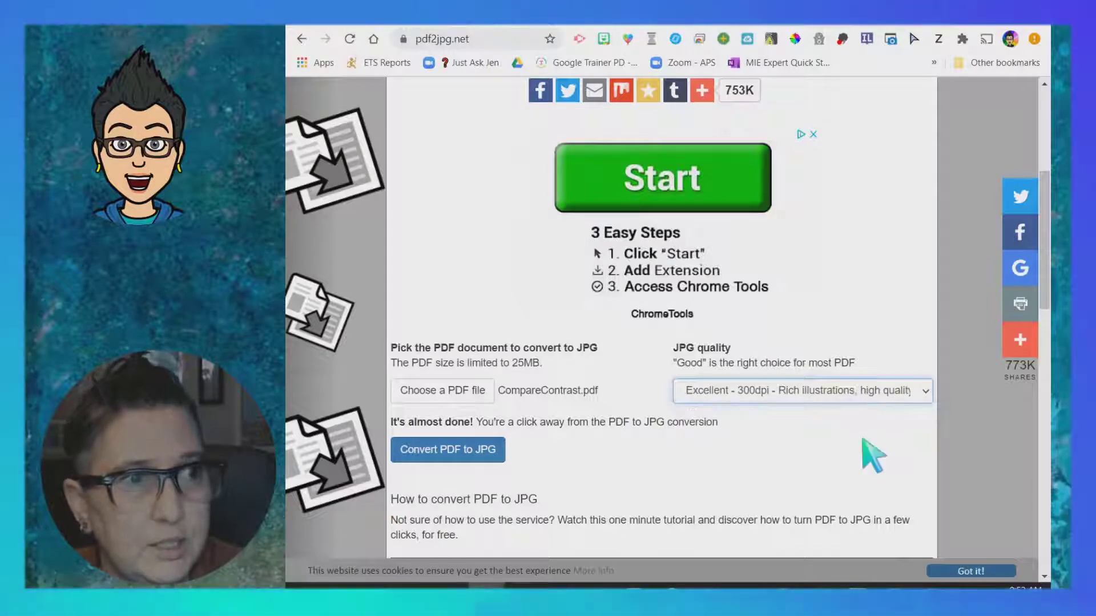
- Convert to JPG, download the page 1 image, and return to the Interactive presentation
click(448, 450)
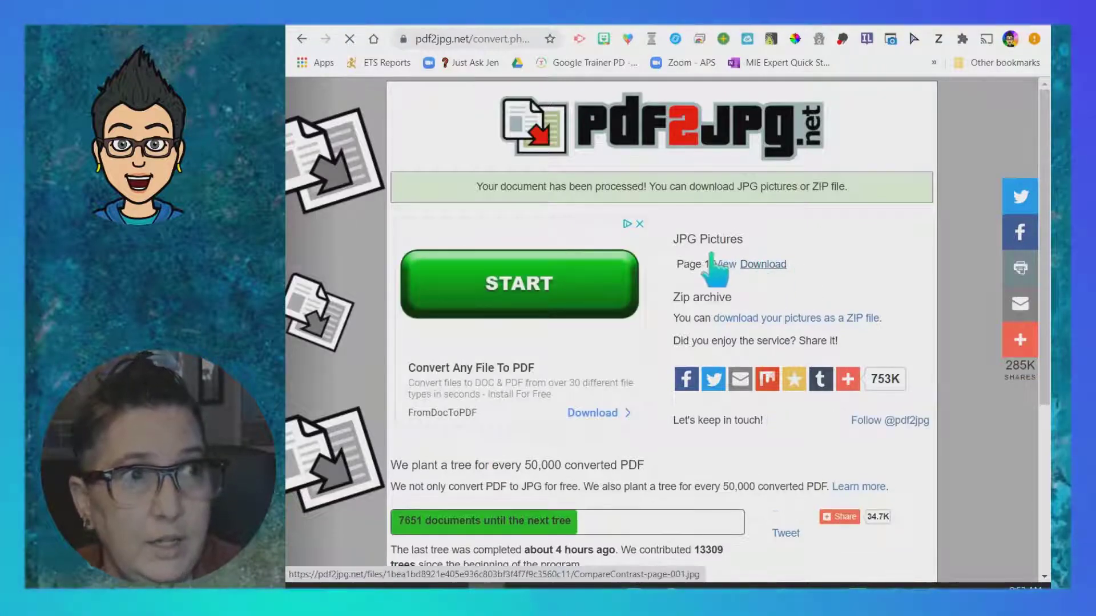
click(771, 266)
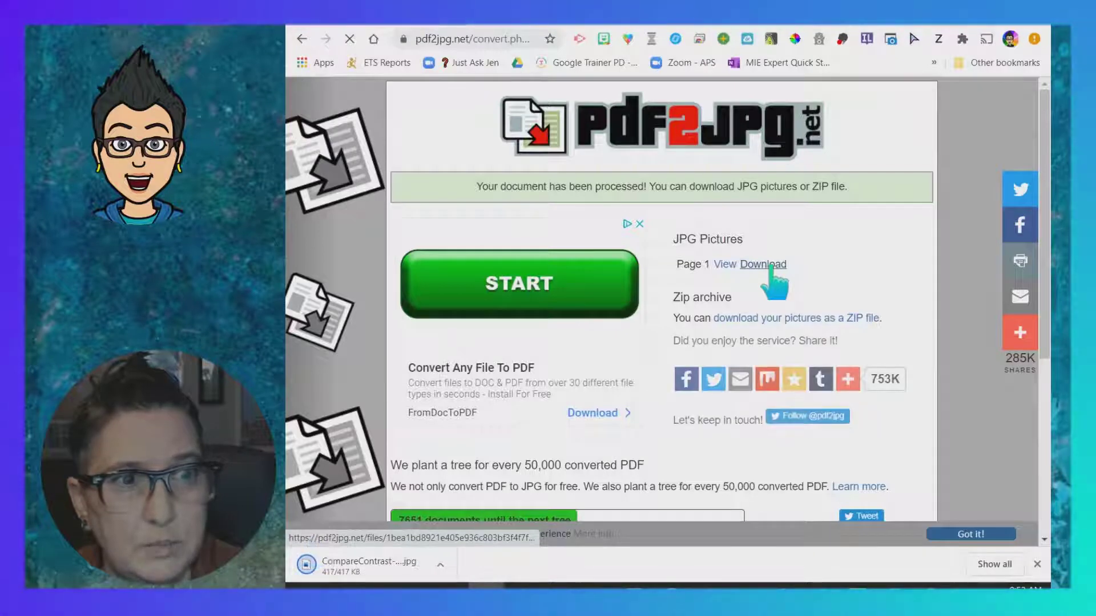
click(308, 18)
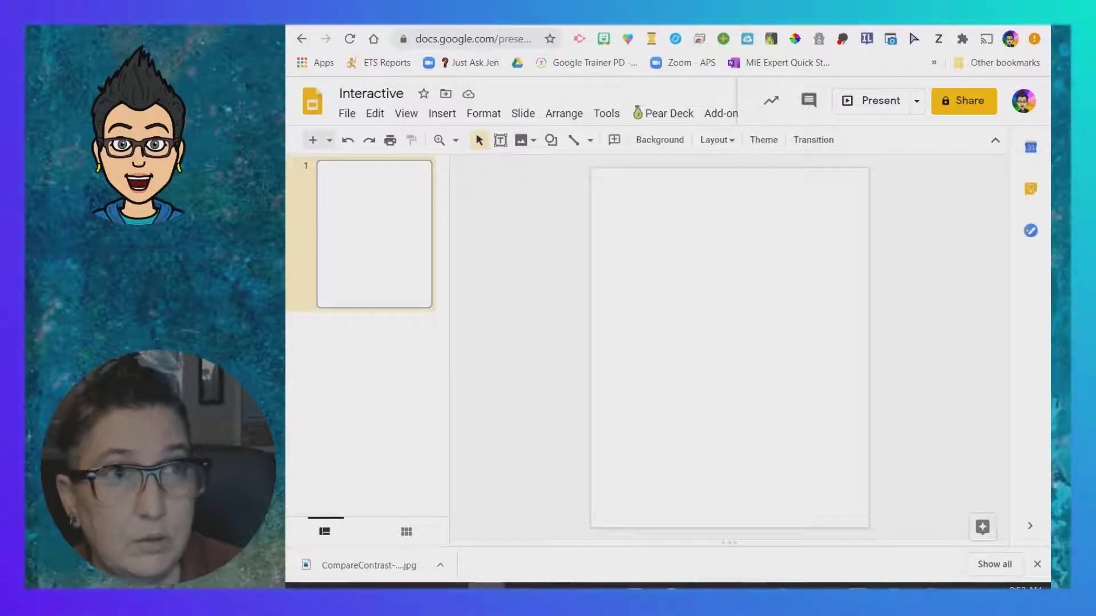
- Upload the downloaded CompareContrast JPG as the slide's background image
right_click(728, 226)
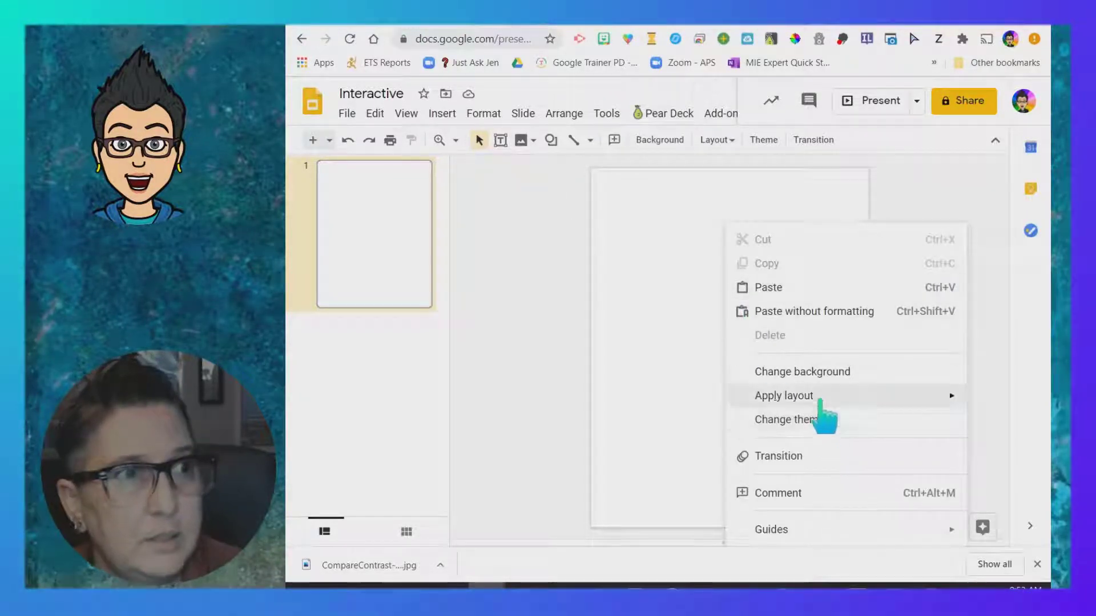
click(820, 372)
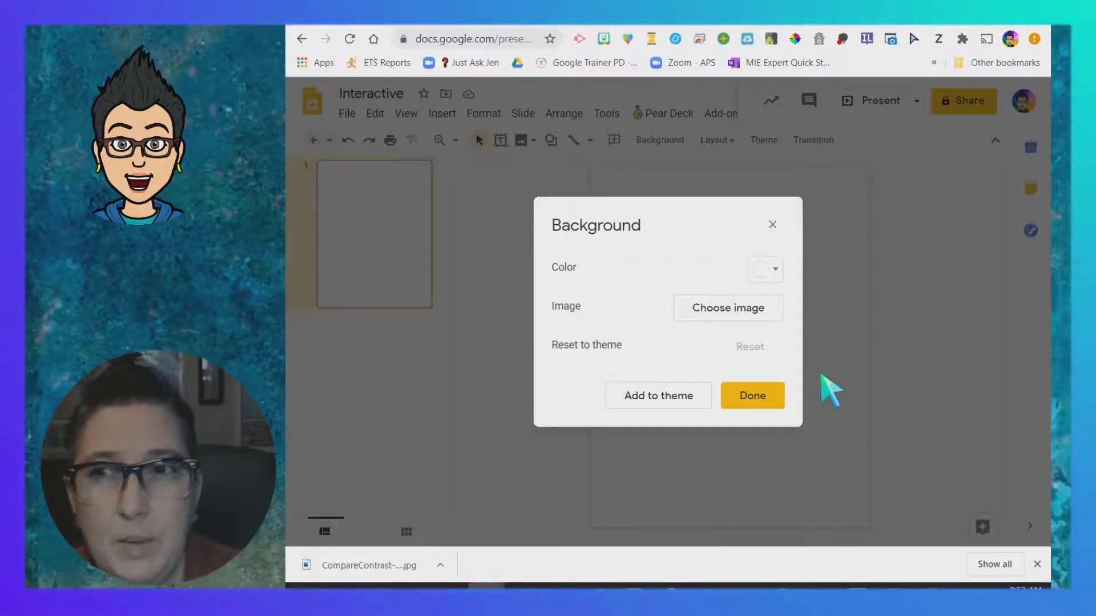
click(759, 309)
drag(350, 565, 611, 340)
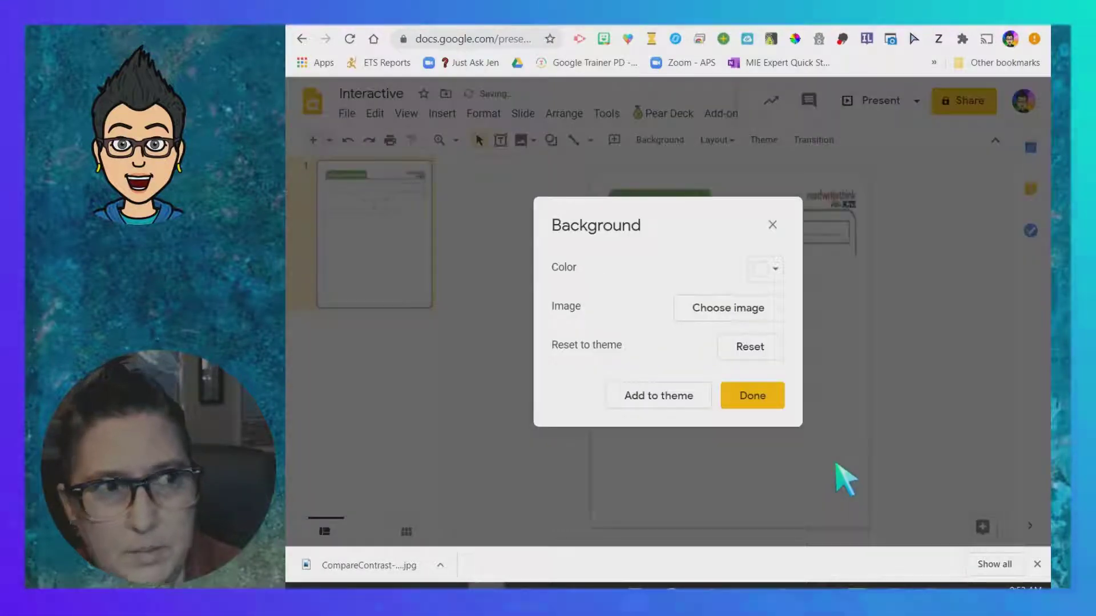
click(775, 404)
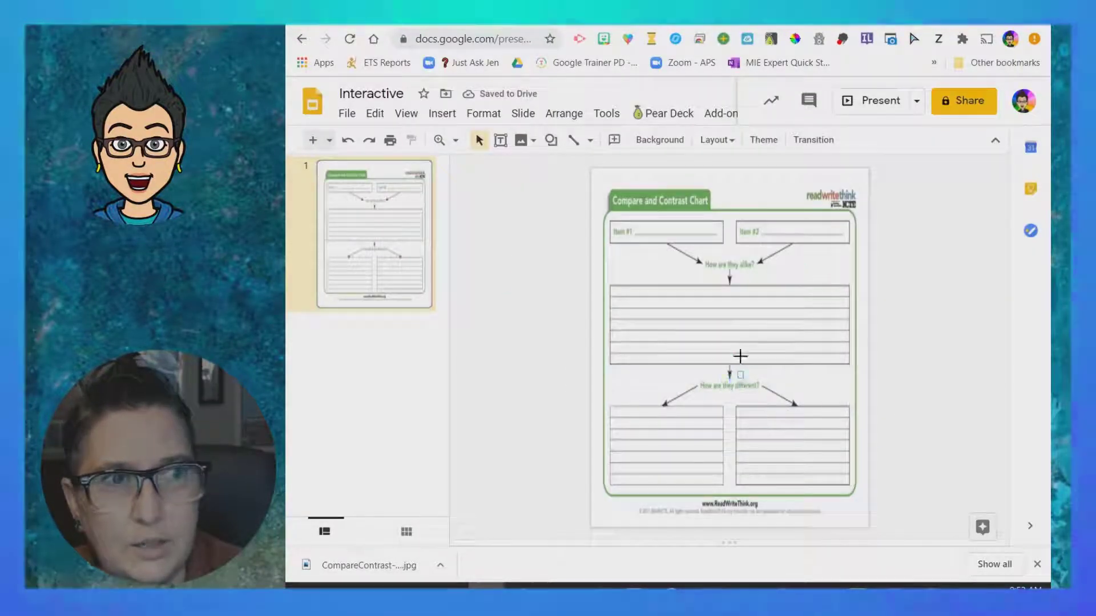
key(Escape)
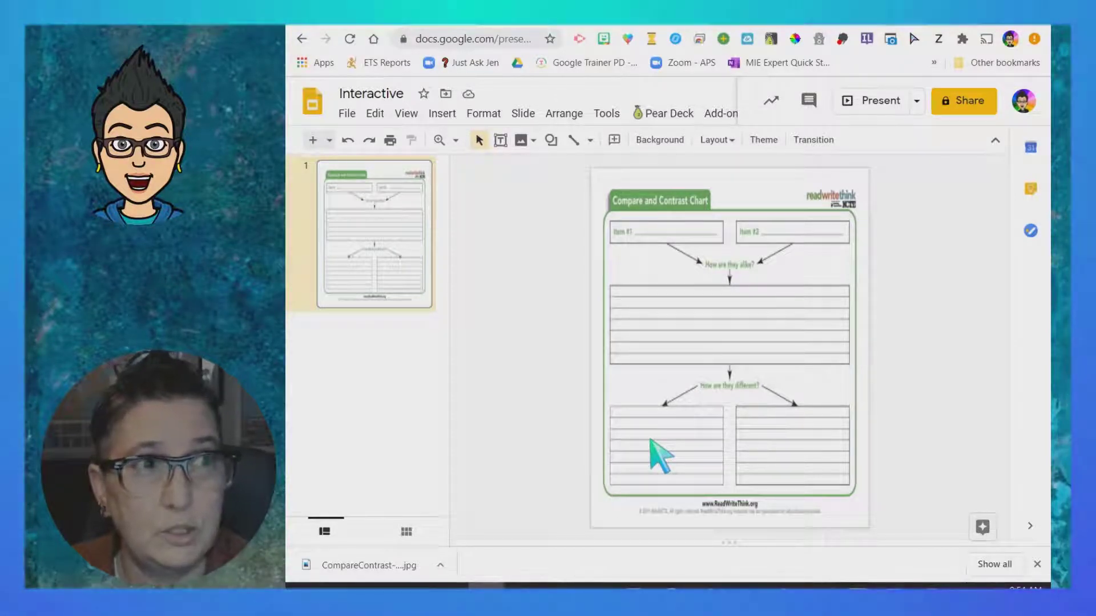
- Draw a text box in the Item #1 field with a thicker, coloured border
click(450, 117)
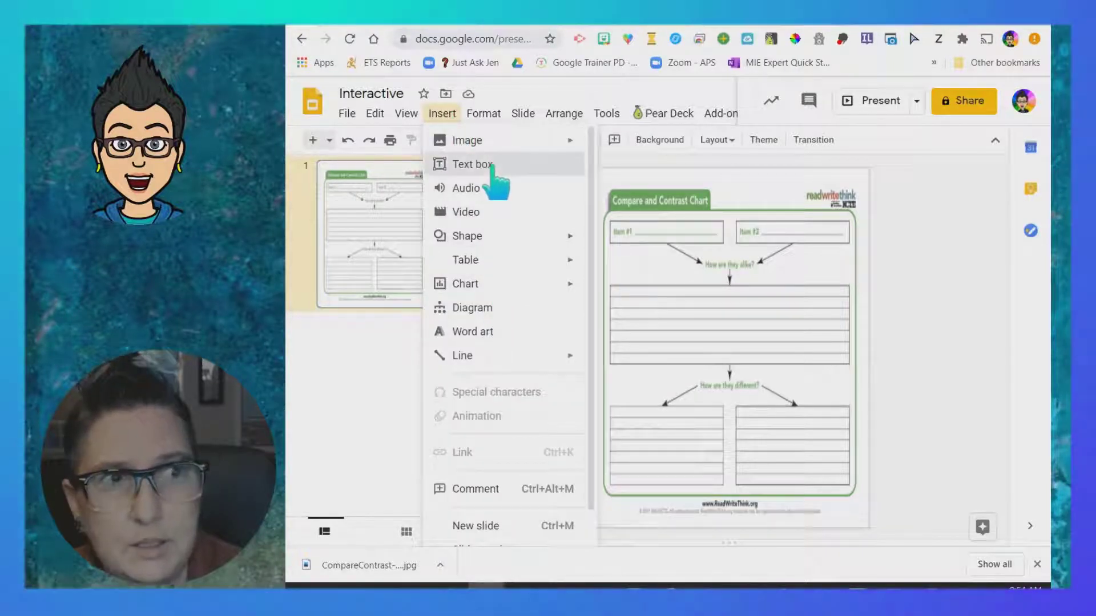
click(479, 166)
drag(638, 225, 708, 232)
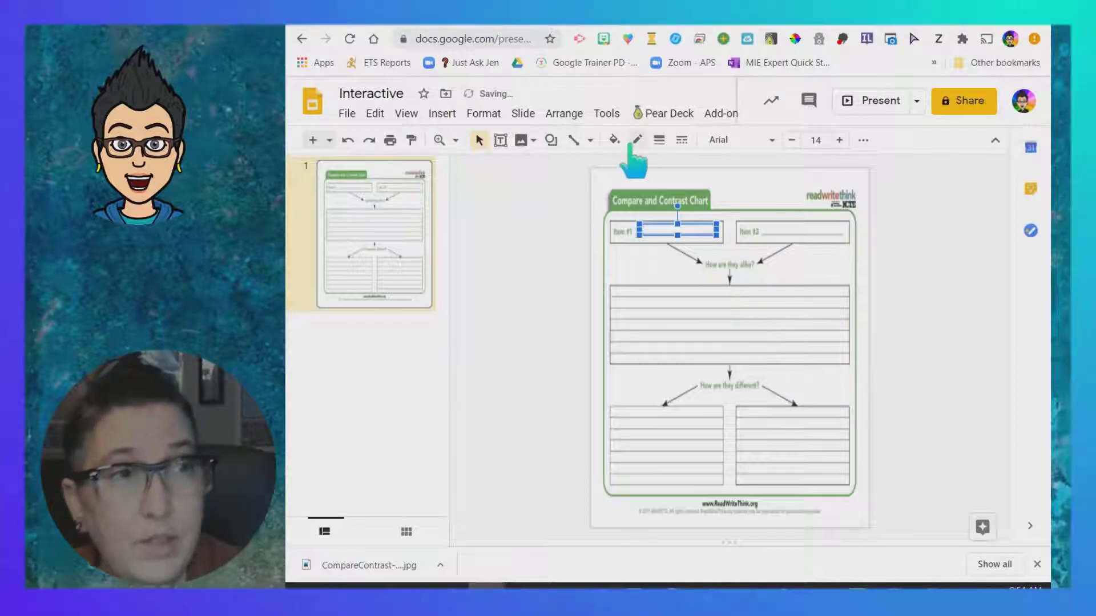
click(699, 236)
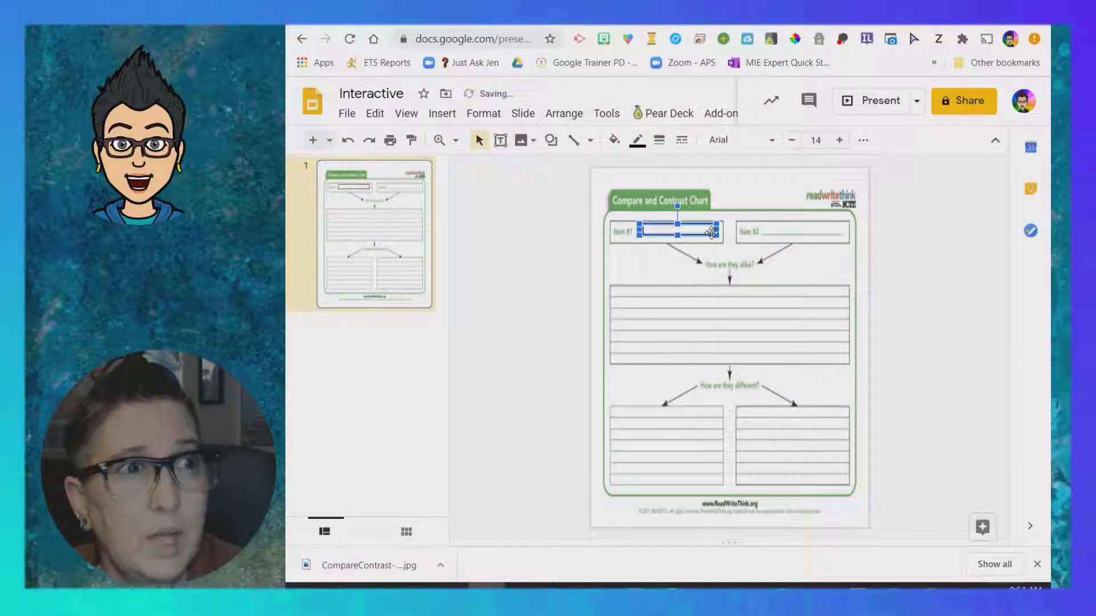
click(590, 141)
click(637, 147)
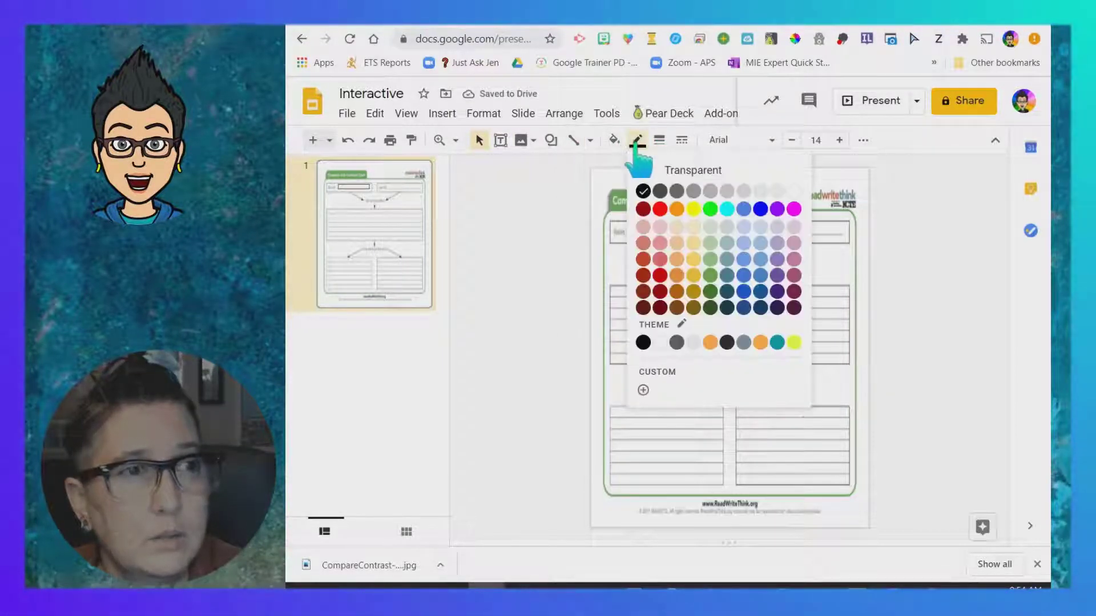
click(722, 246)
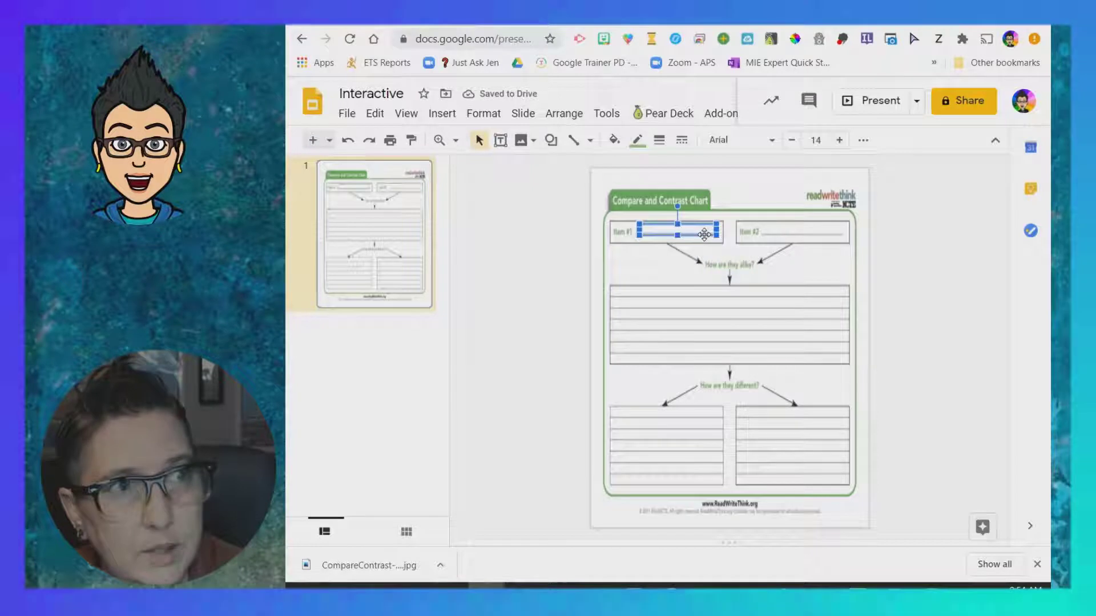
- Move that box to Item #2 and fit a text box over the lined 'alike' area
drag(704, 228, 825, 224)
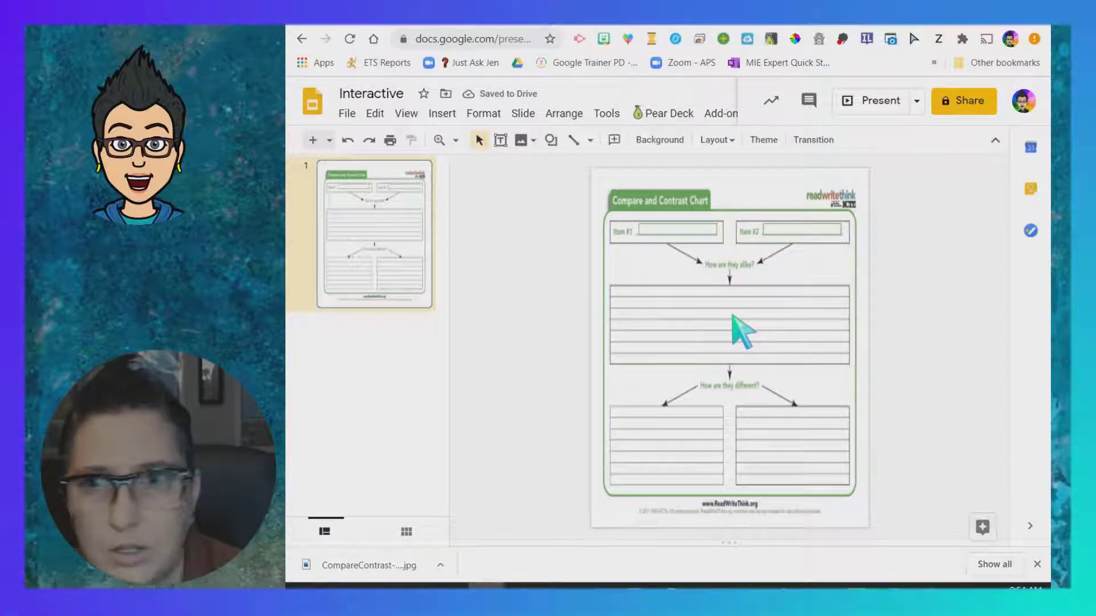
click(651, 227)
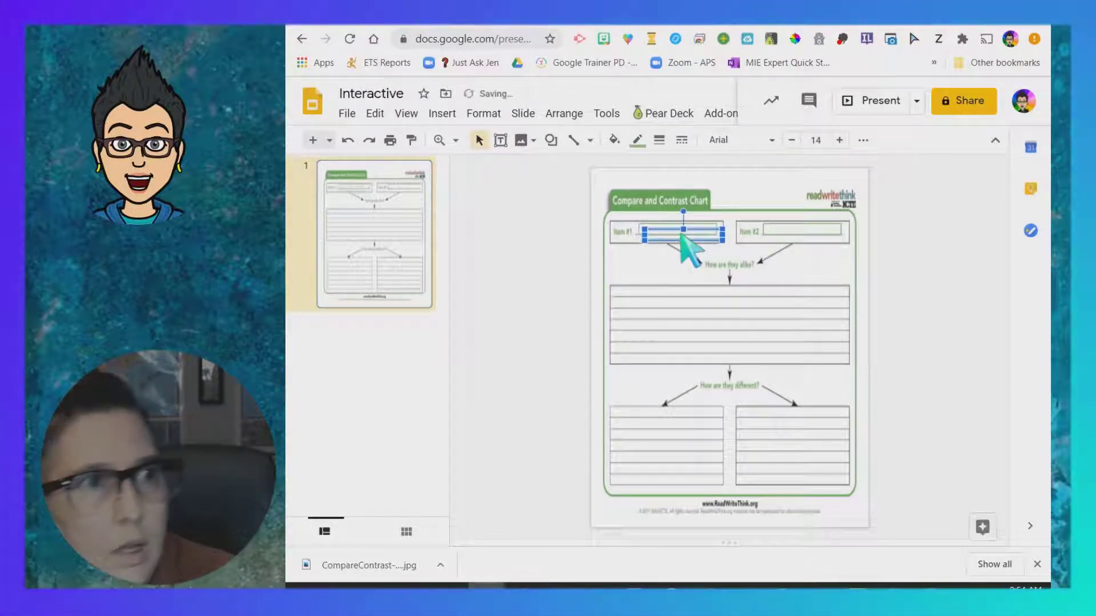
drag(645, 295, 848, 360)
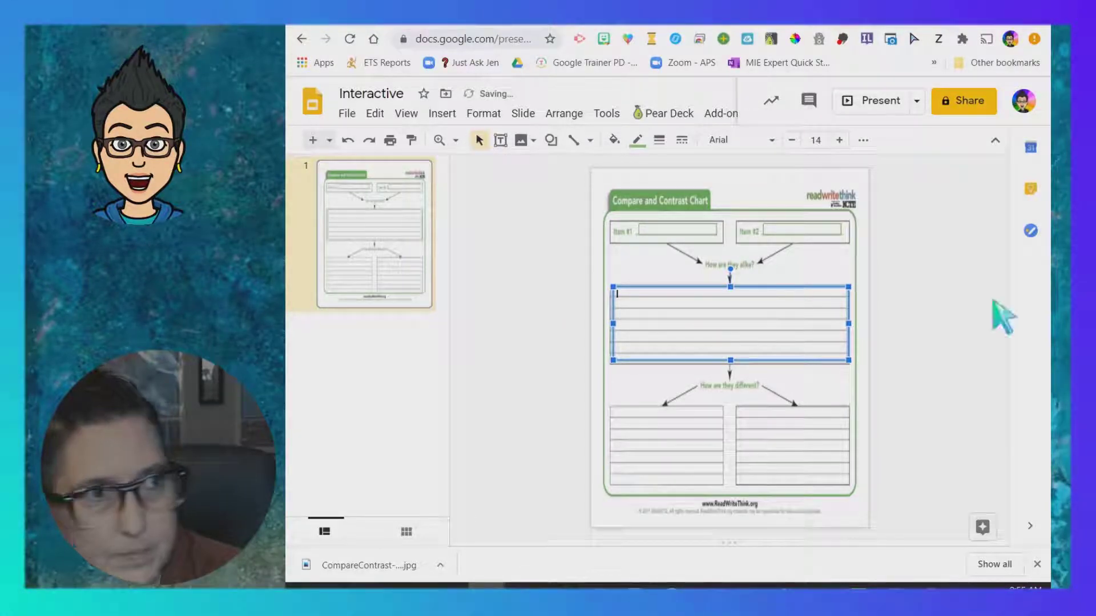
- Give the middle 'alike' answer box a red border
key(Escape)
key(Escape)
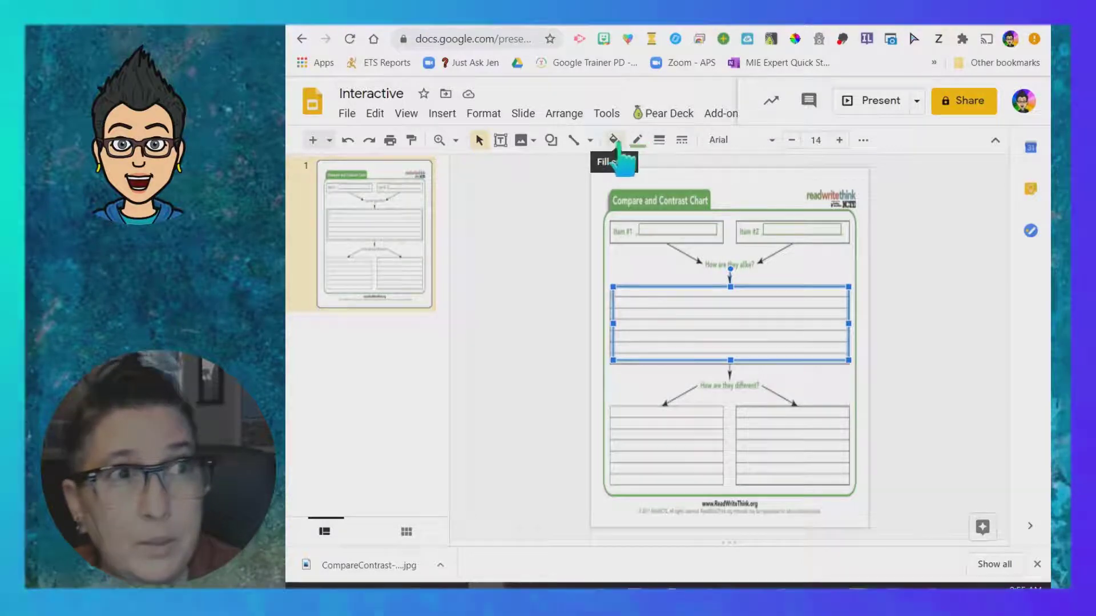
click(639, 146)
click(642, 143)
click(645, 145)
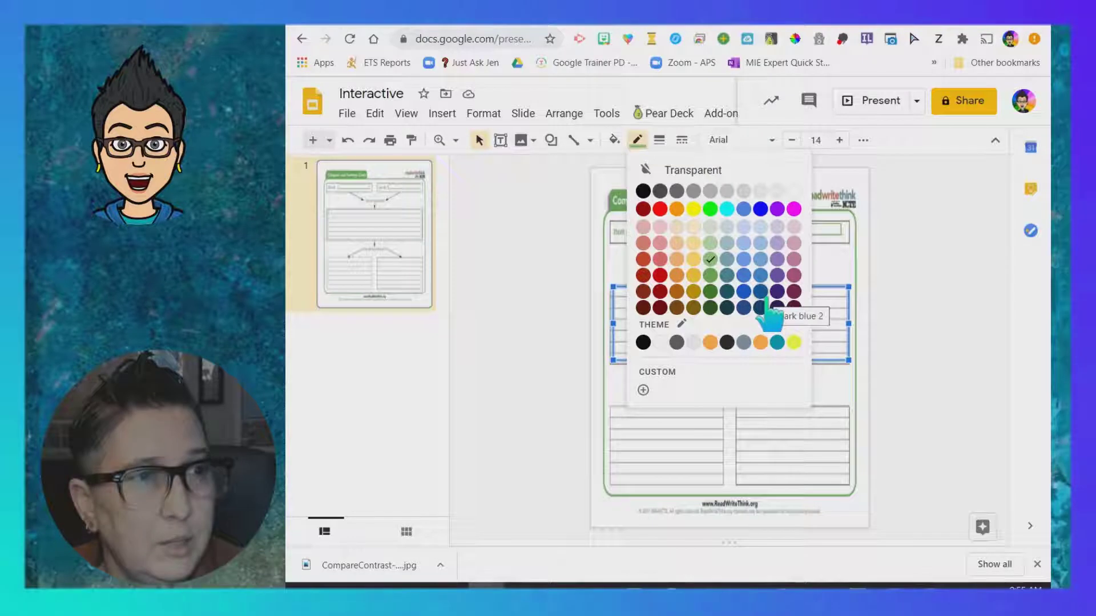
click(659, 275)
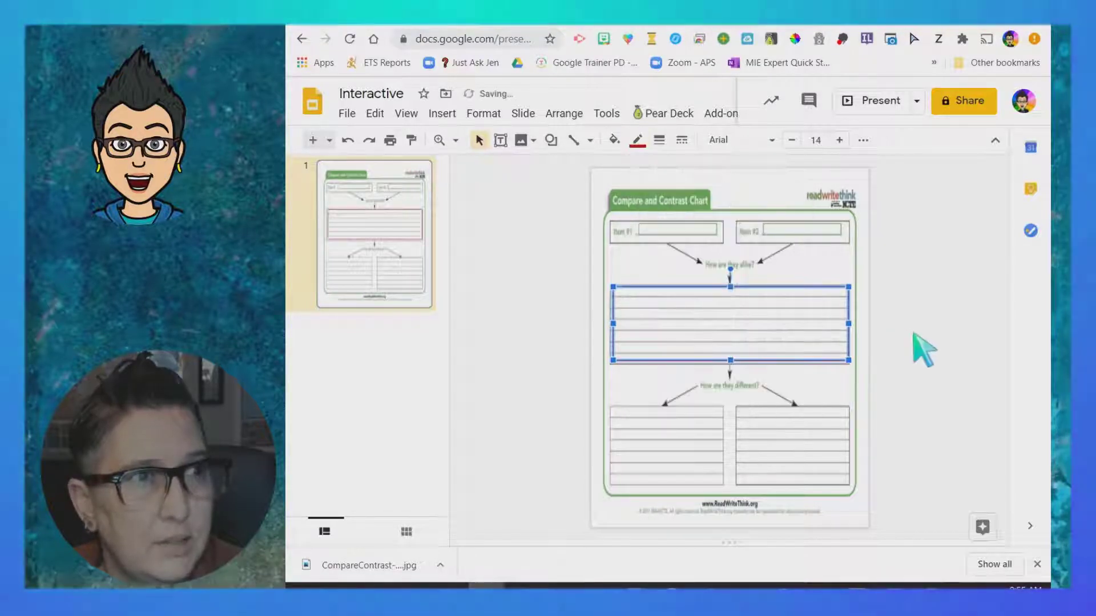
click(818, 363)
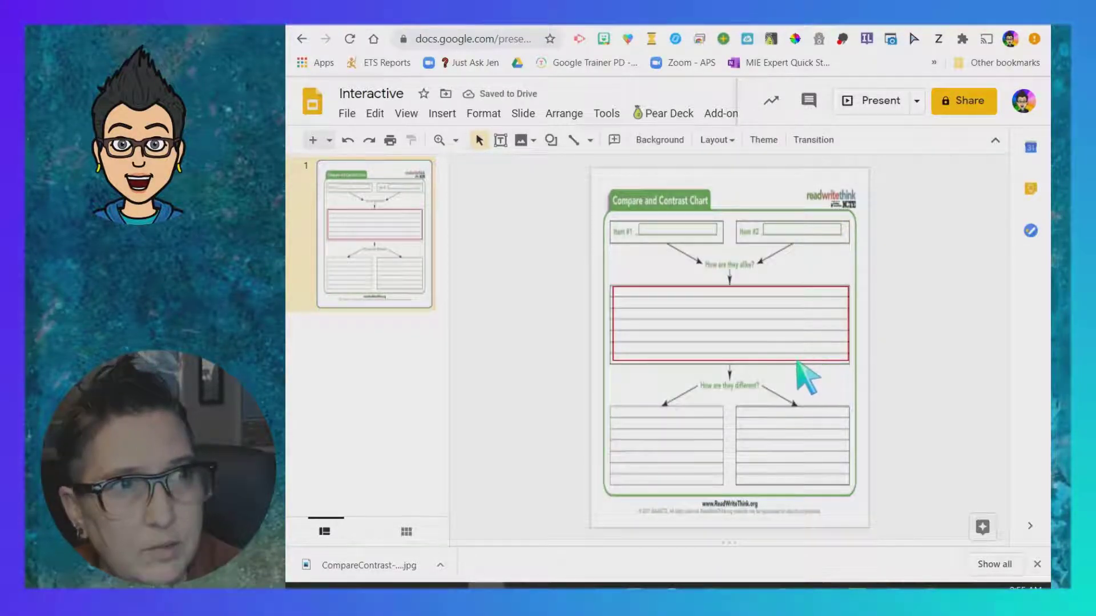
- Make the borders of both Item #1 and Item #2 text boxes red
click(768, 351)
click(802, 230)
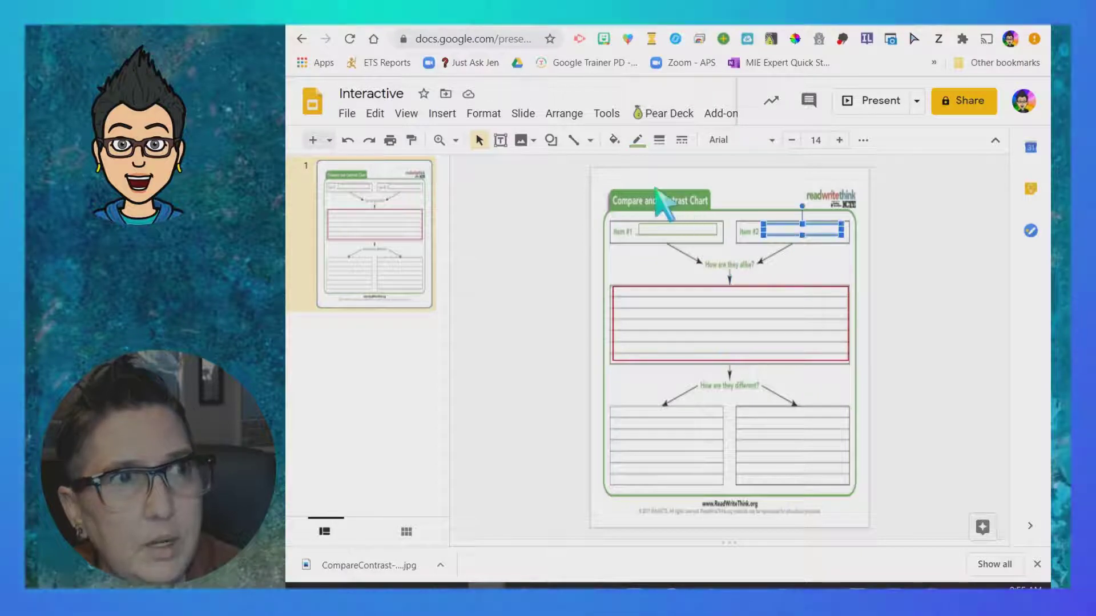
click(637, 140)
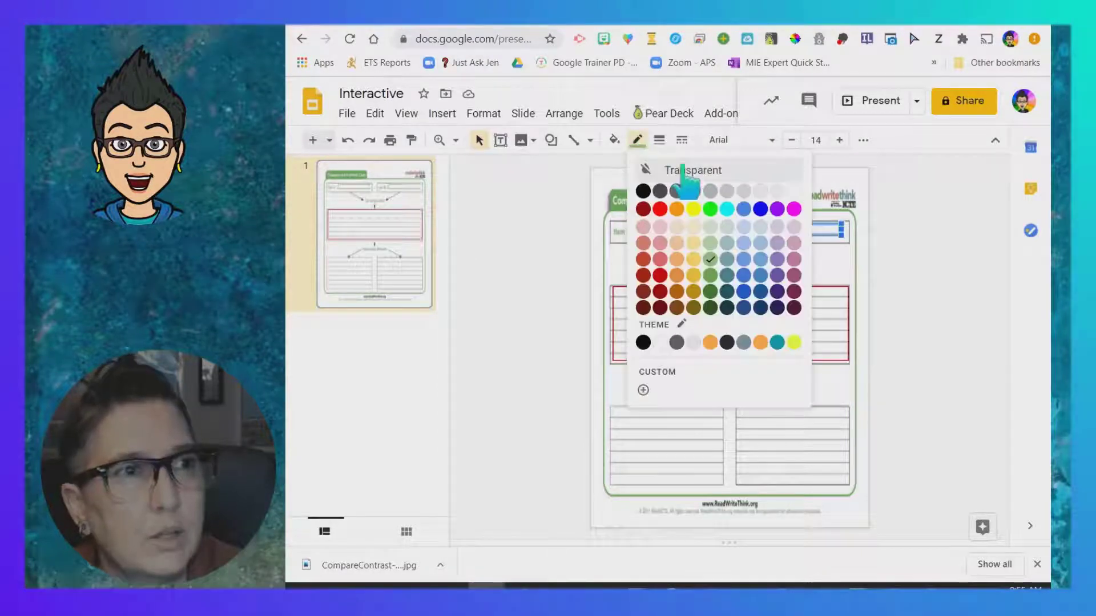
click(660, 275)
click(724, 357)
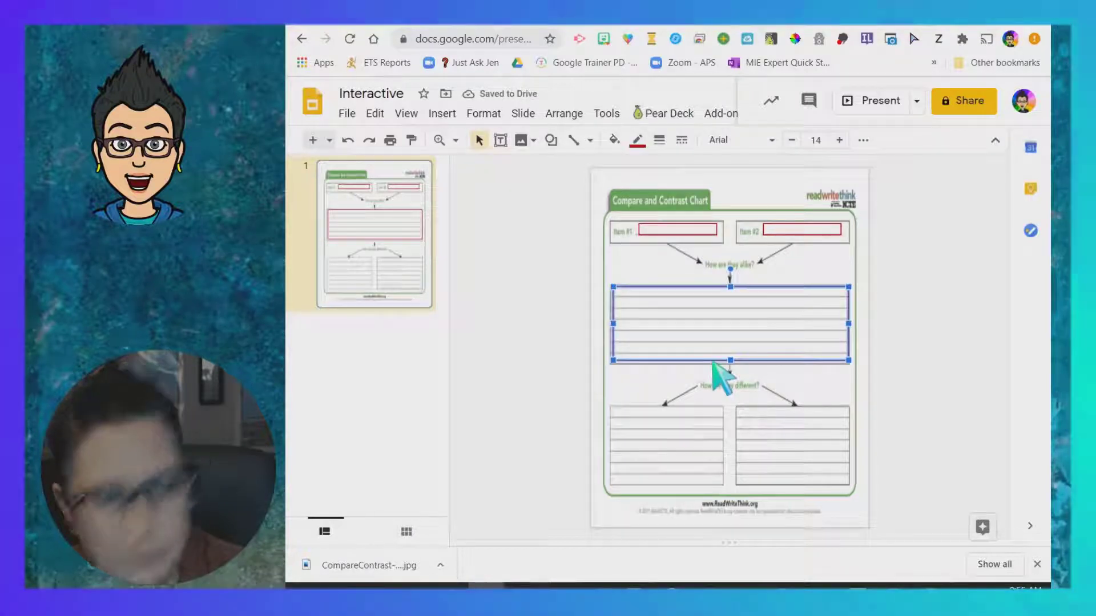
key(ctrl+y)
- Narrow the lower text box to fit one column under 'How are they different?'
click(717, 440)
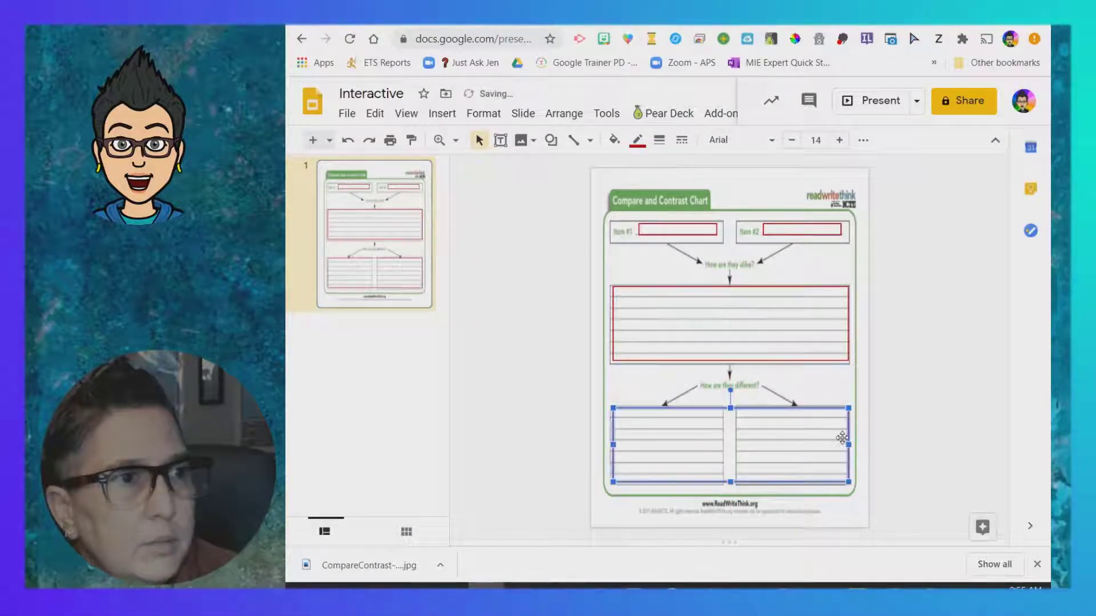
drag(850, 445, 855, 411)
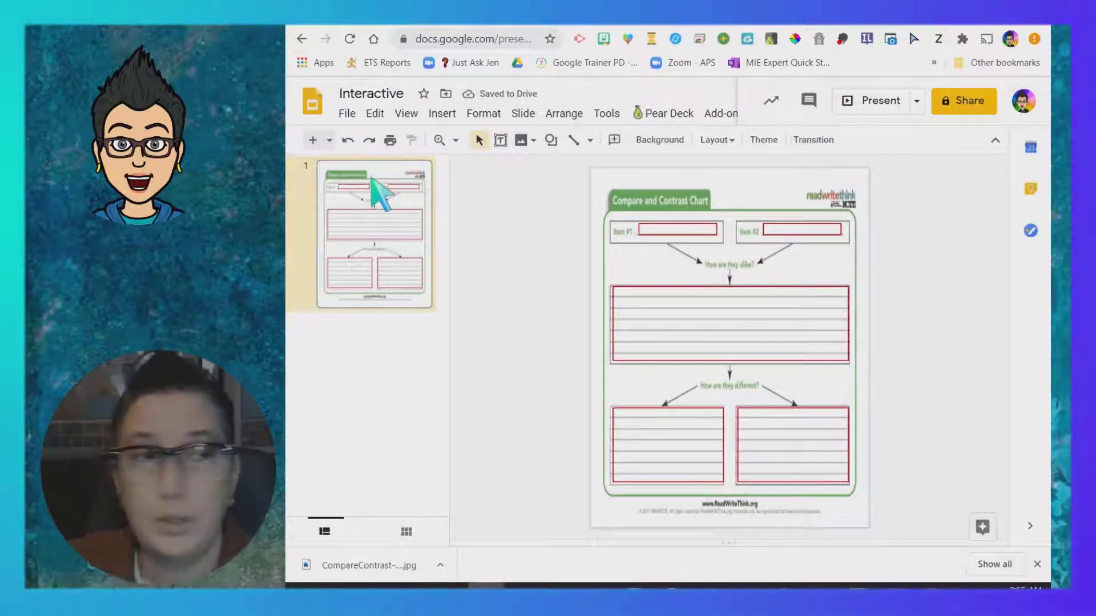
click(442, 113)
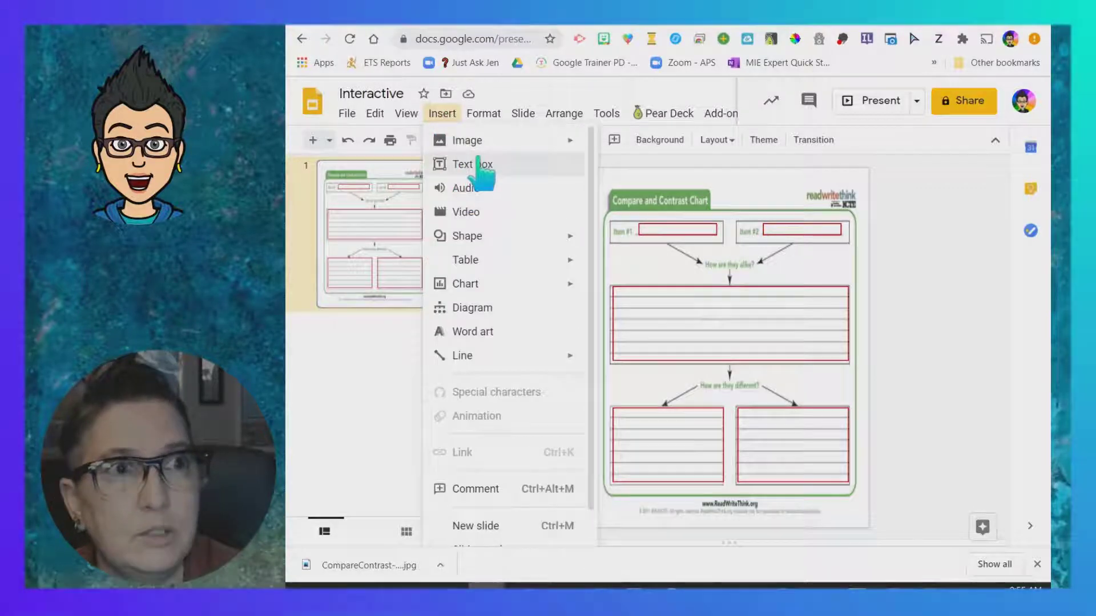
- Add a text box left of the chart with the 'Complete the activity by…' instruction, enlarged
click(482, 166)
drag(490, 203, 539, 246)
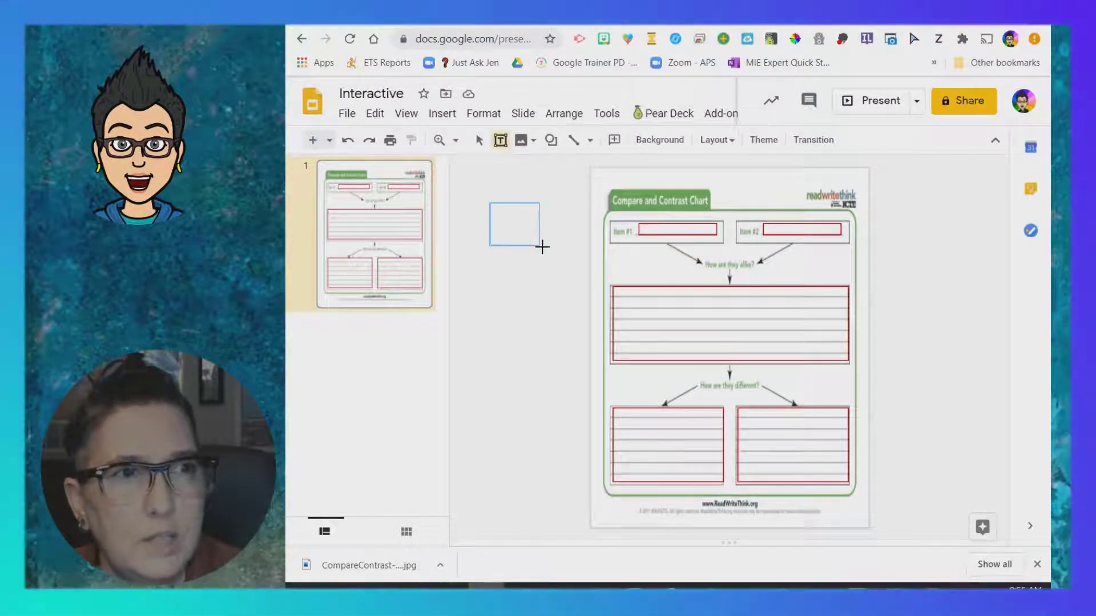
drag(574, 302, 574, 302)
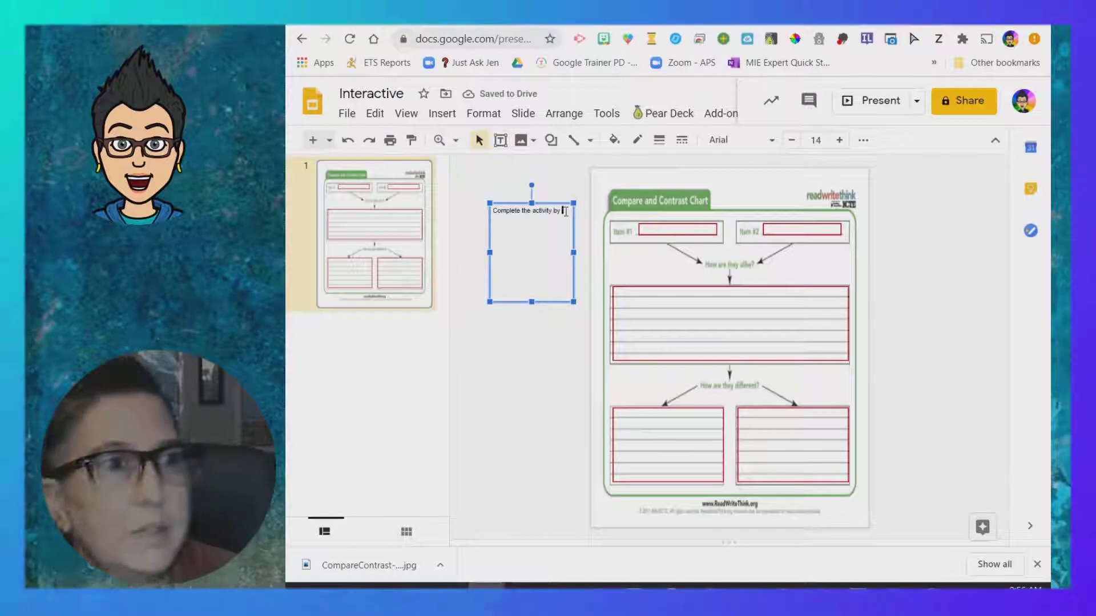
text(Complete the activity by Fri)
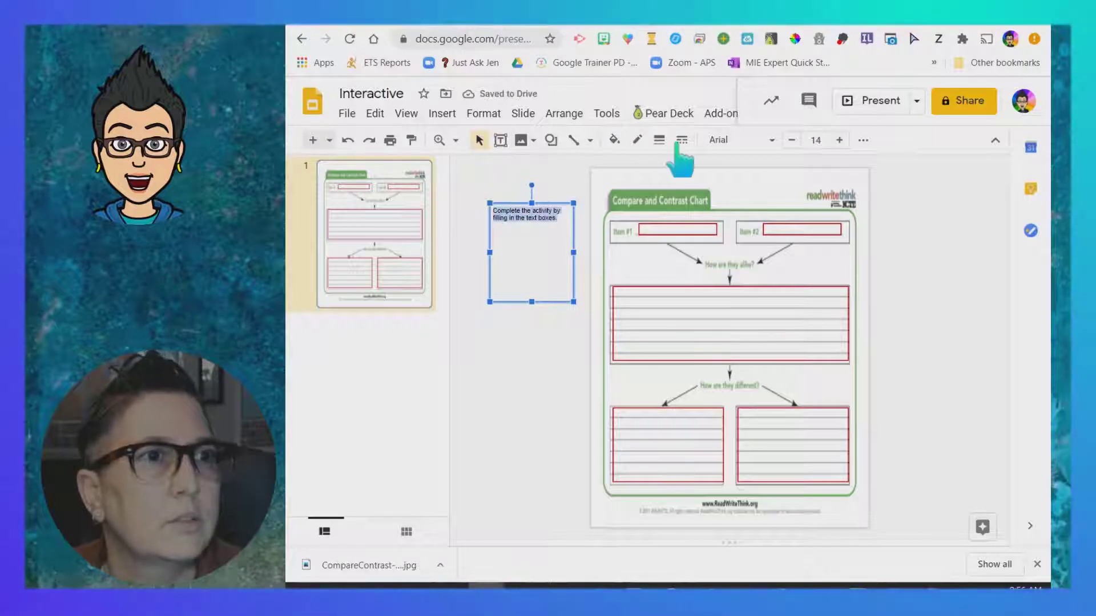
click(839, 140)
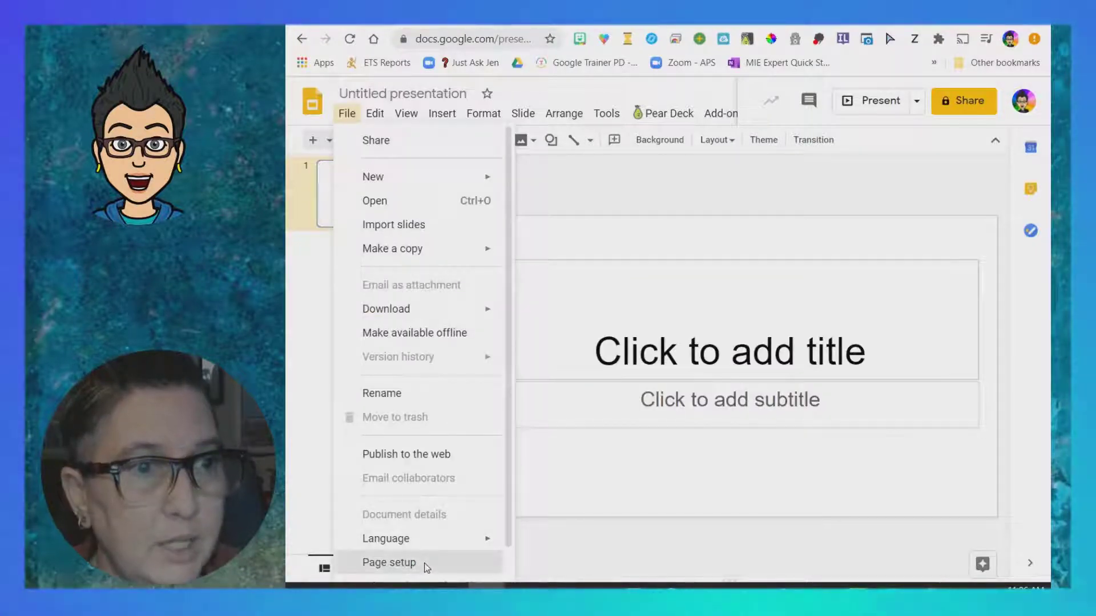
- Set the new presentation's page size to a custom 11 × 8.5 inches
click(424, 563)
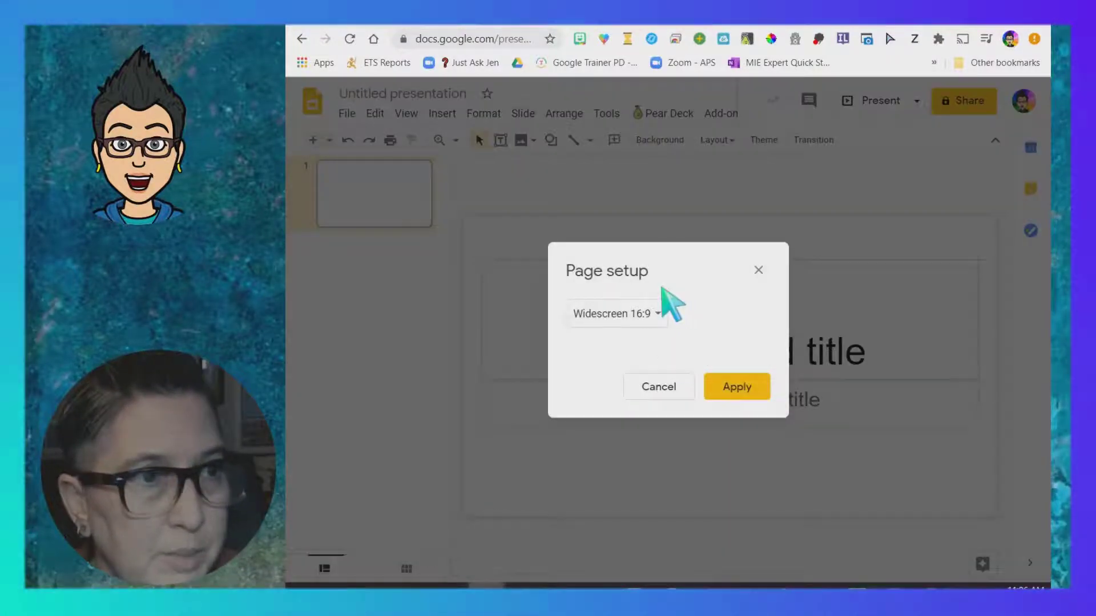
click(632, 362)
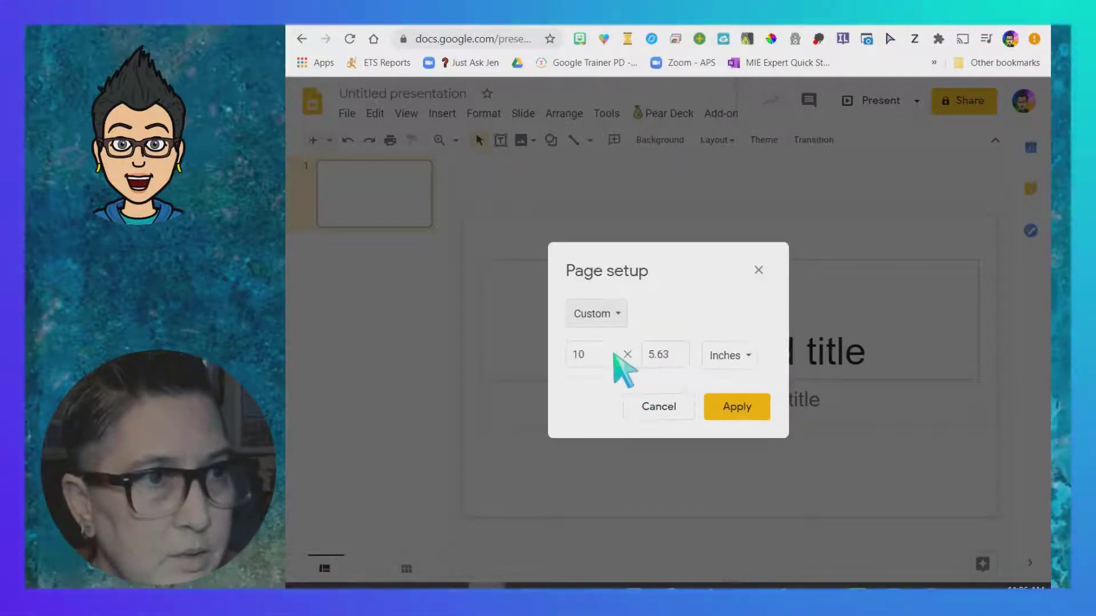
text(11)
key(Tab)
text(8.5)
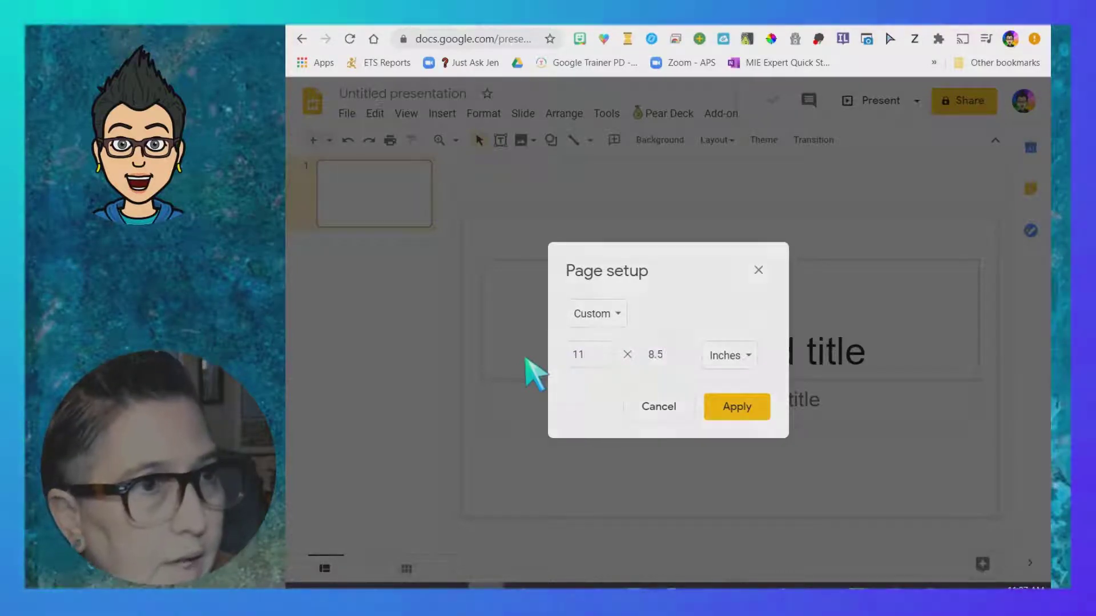
key(Return)
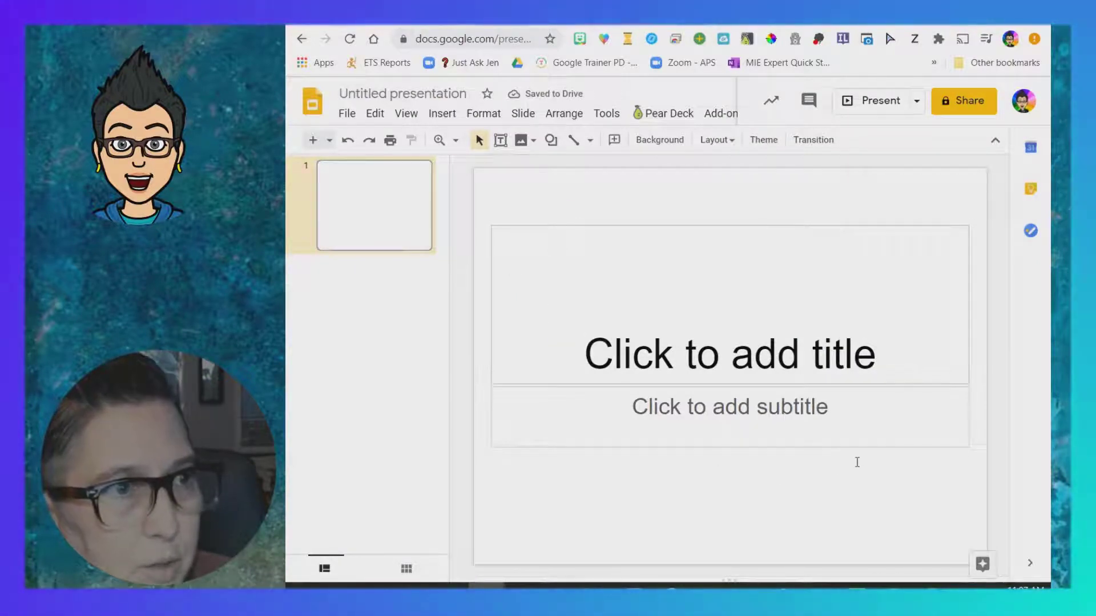
- Select and delete the title and subtitle placeholders
click(492, 251)
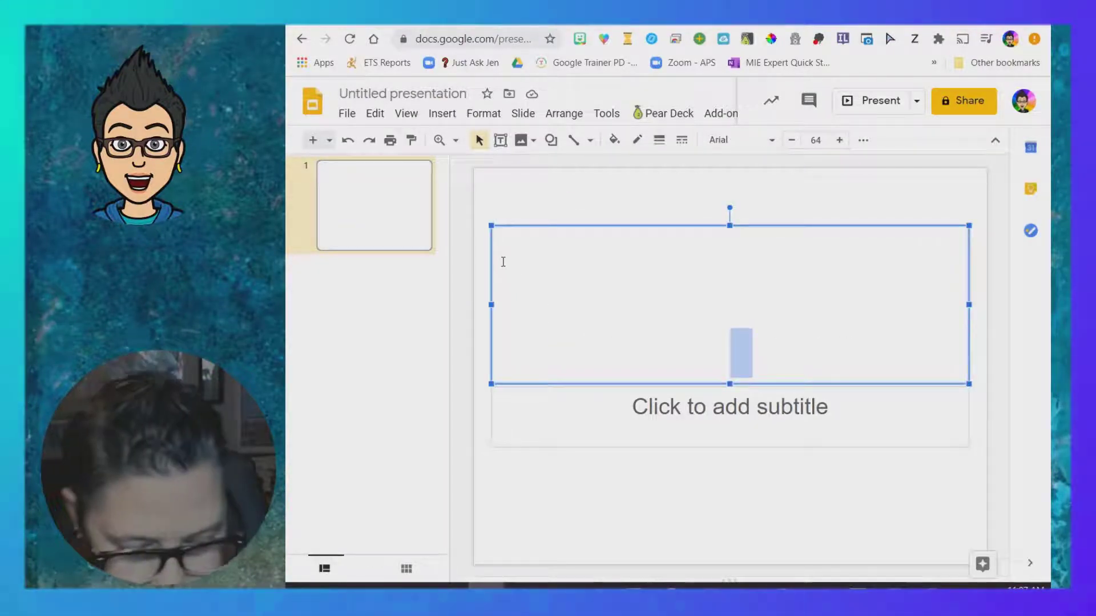
click(545, 388)
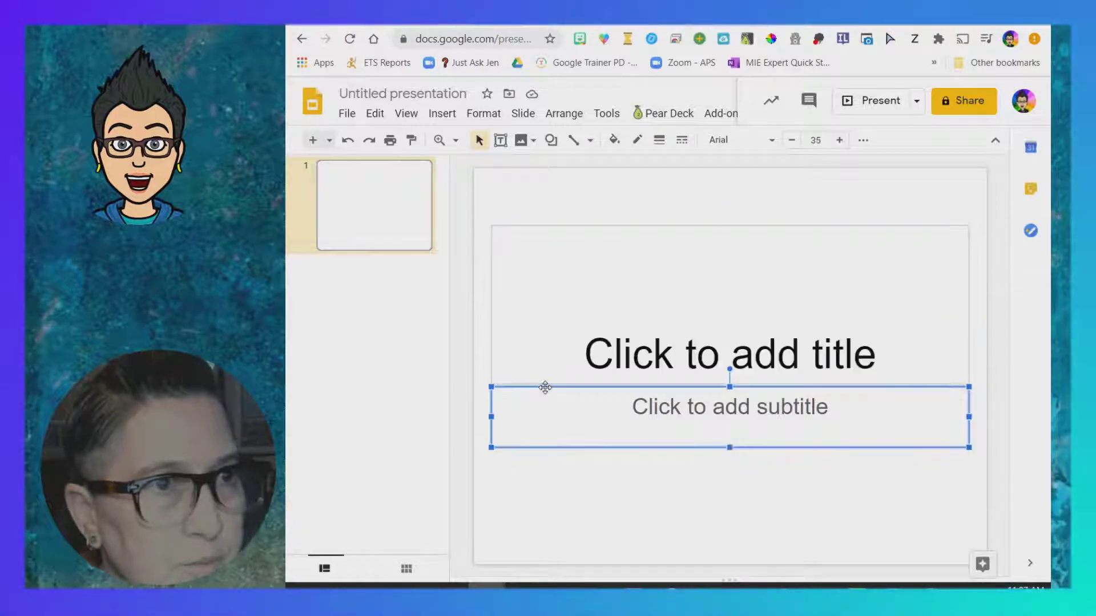
key(ctrl+a)
key(Delete)
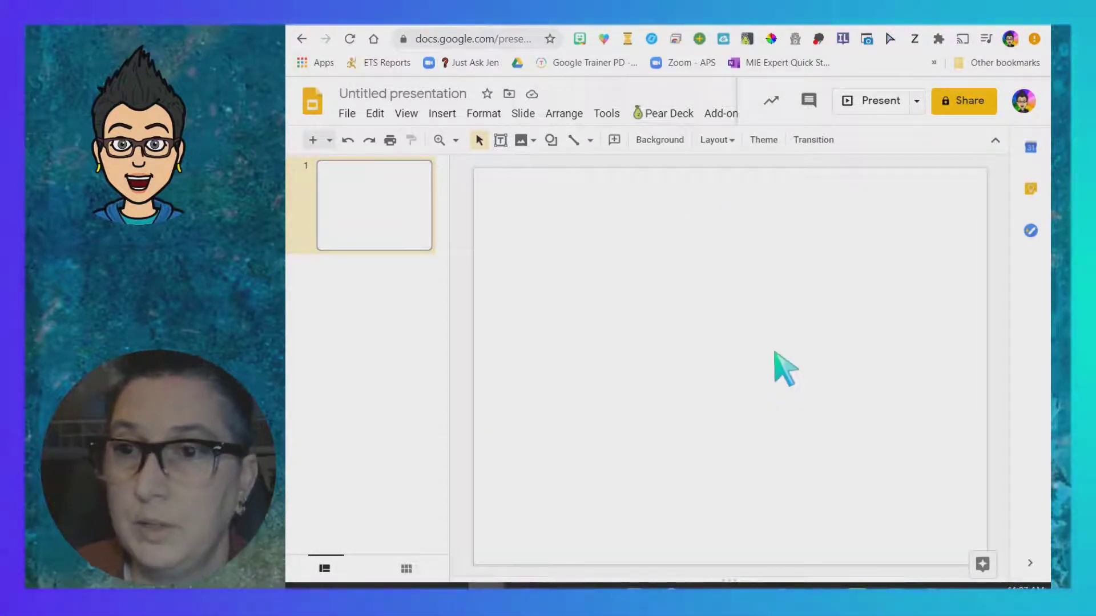
right_click(743, 343)
- Use the Shakespeare organizer JPG as slide background and rename the deck 'Shake Activity'
click(827, 410)
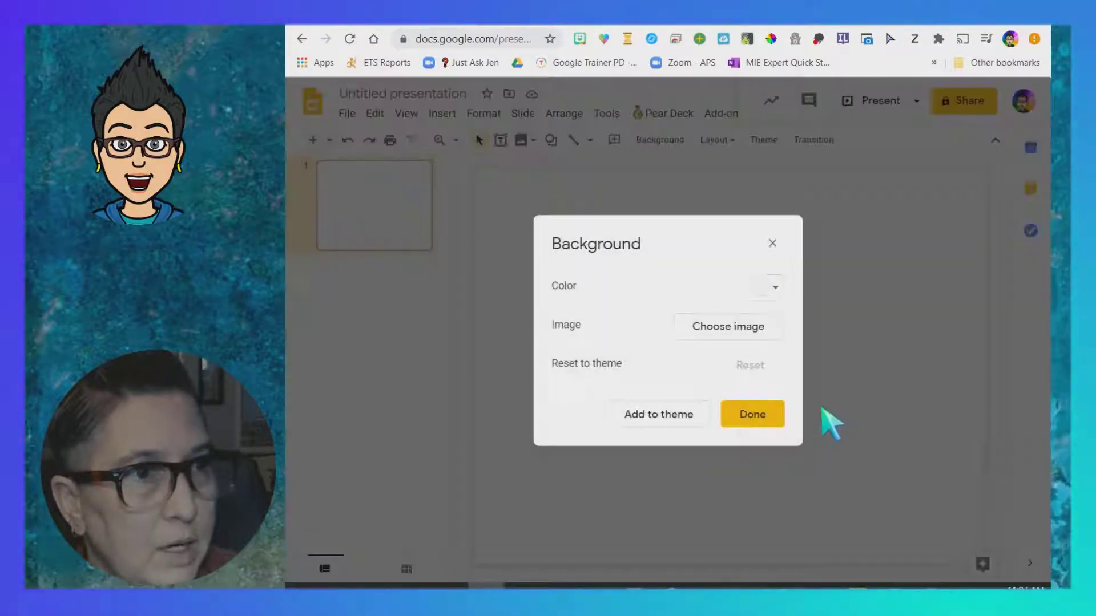
click(770, 329)
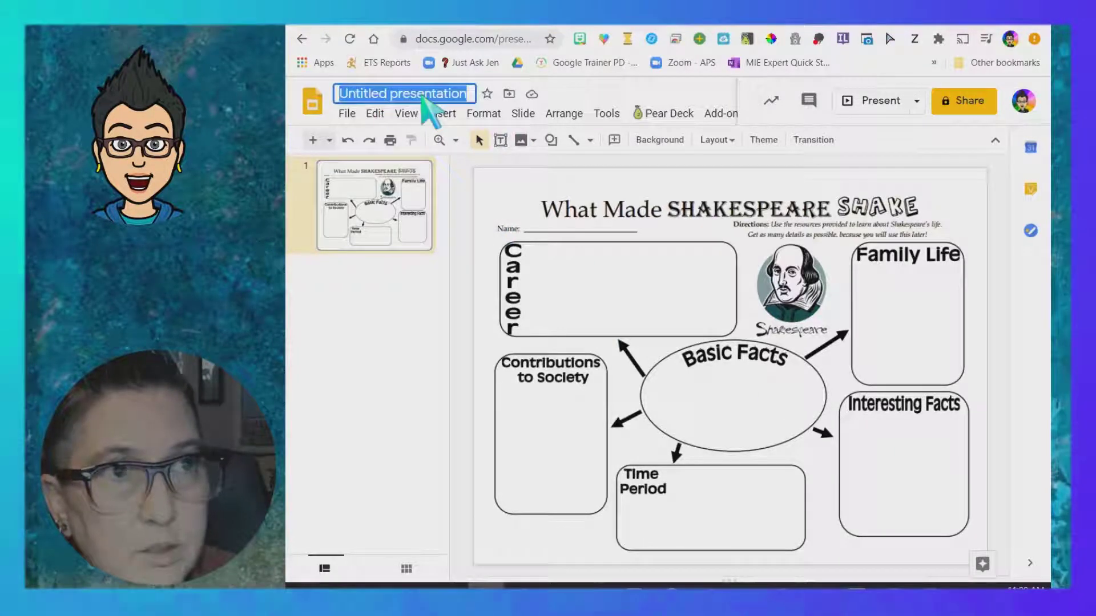
text(Shake Activity)
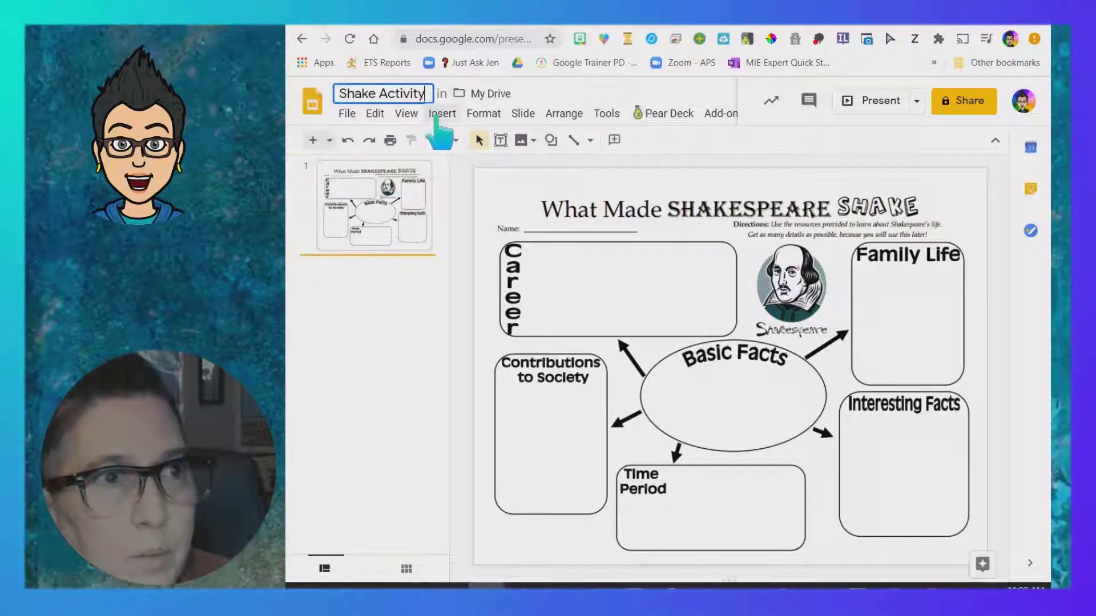
click(442, 114)
click(486, 165)
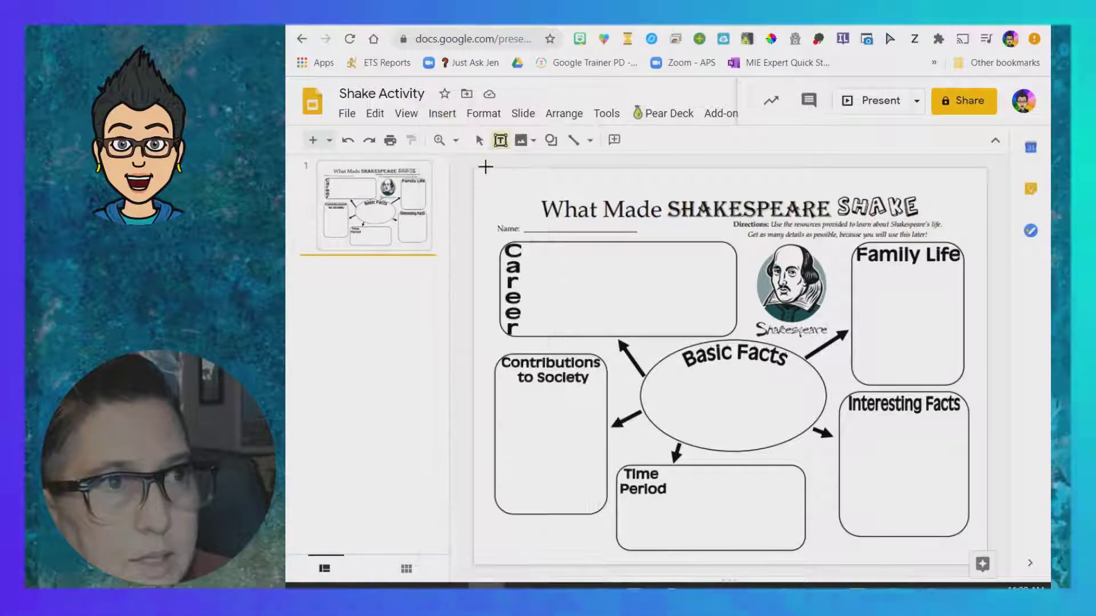
- Draw a text box inside the Career section with a 3px red border
drag(529, 250, 725, 329)
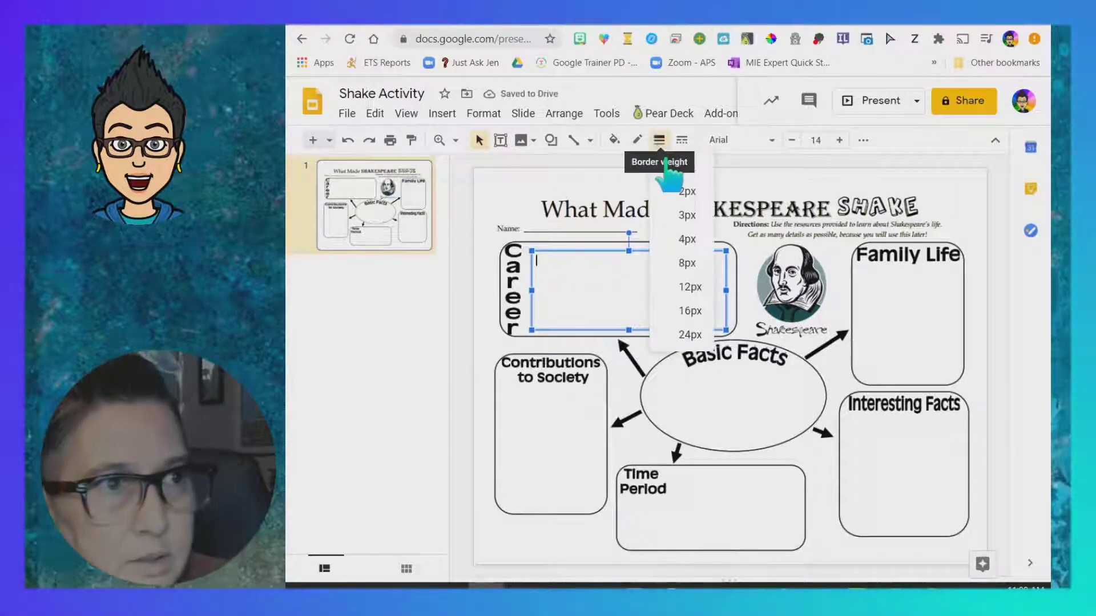
click(688, 216)
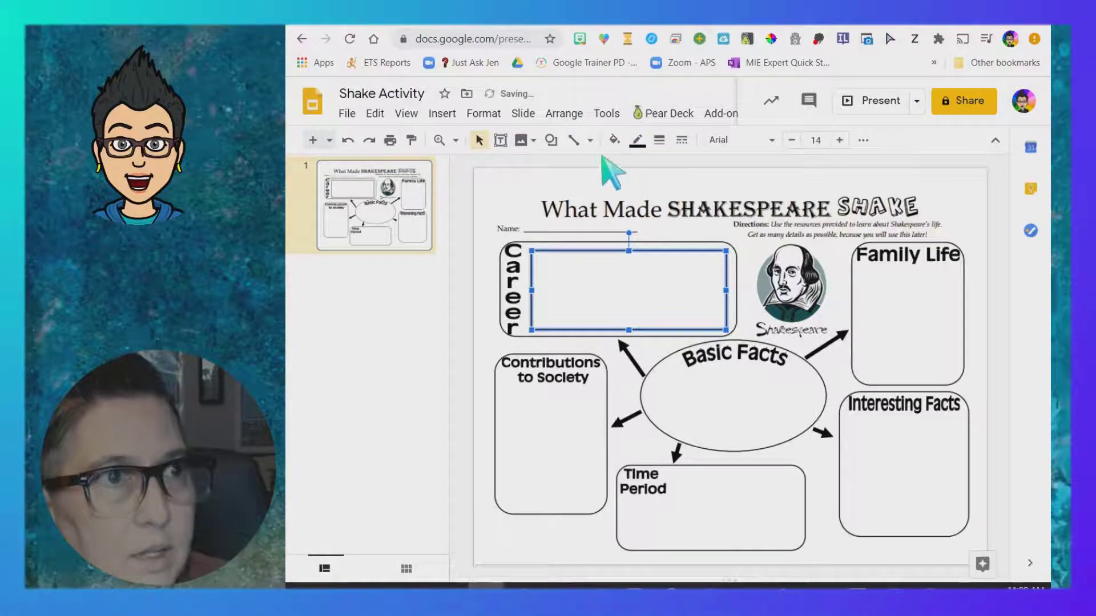
click(638, 140)
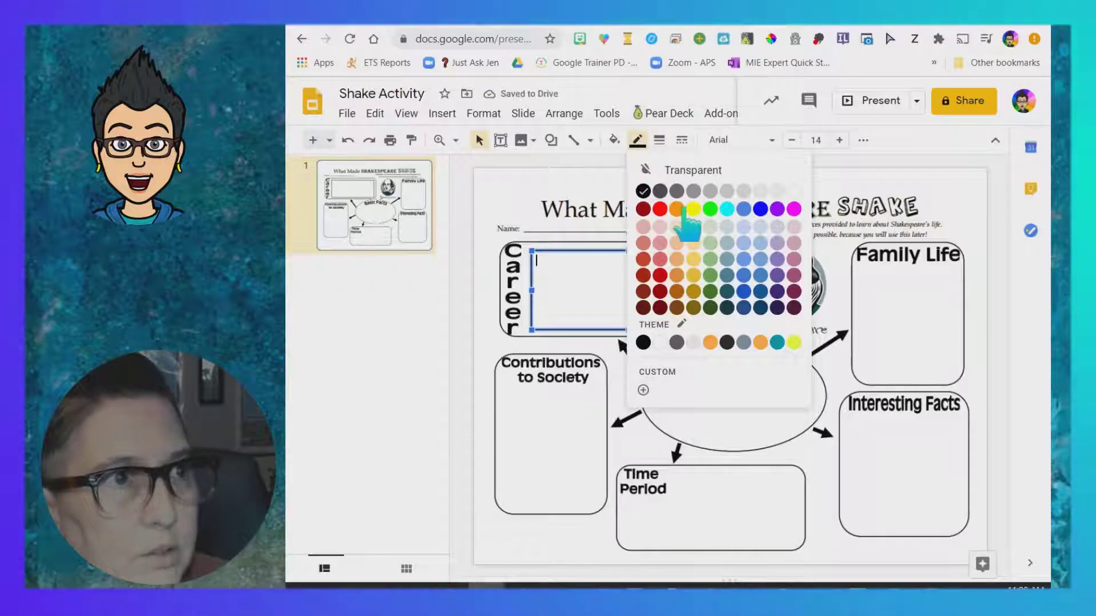
click(659, 209)
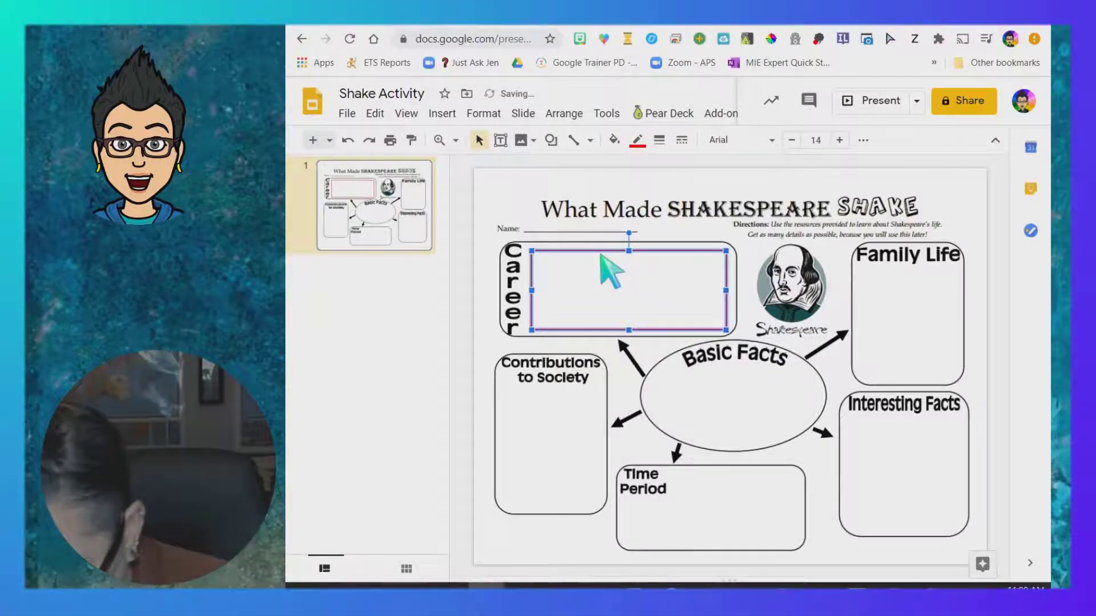
- Copy the box into Contributions, resize it to fit, and make its border purple
drag(611, 271, 600, 437)
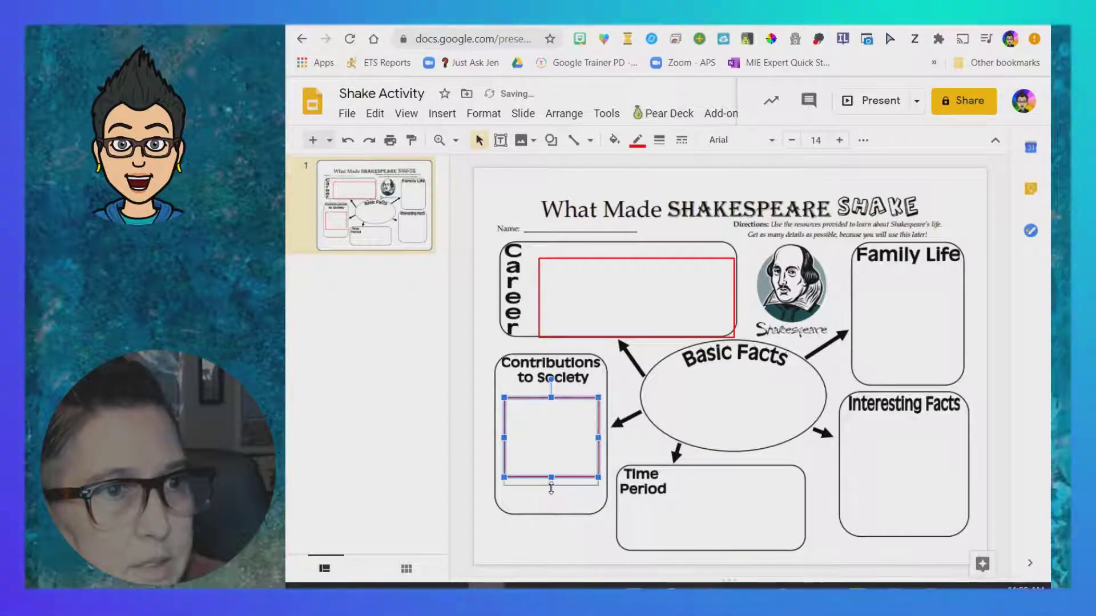
drag(551, 477, 550, 509)
drag(551, 398, 551, 387)
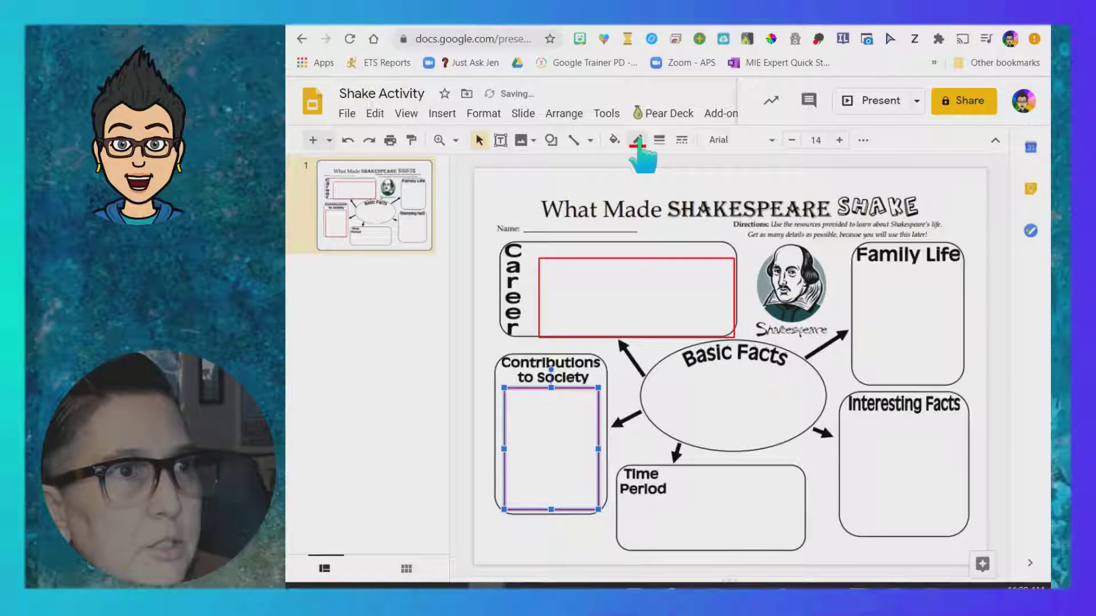
click(638, 140)
click(776, 209)
- Duplicate a box into Family Life with a blue border, then nudge the Career box into place
key(ctrl+d)
drag(551, 449, 912, 324)
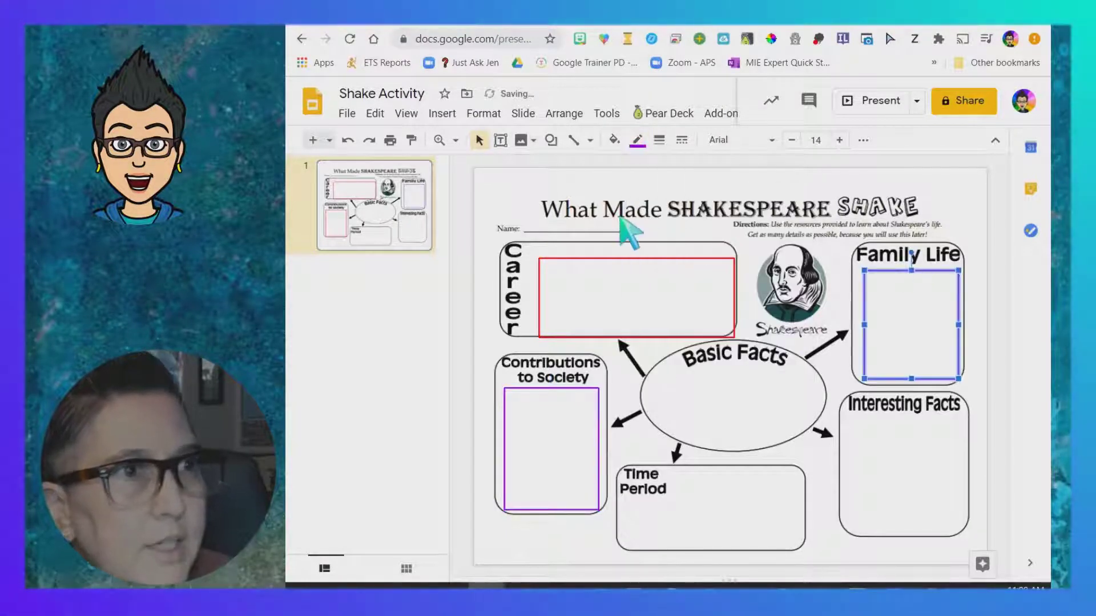
drag(871, 268, 868, 266)
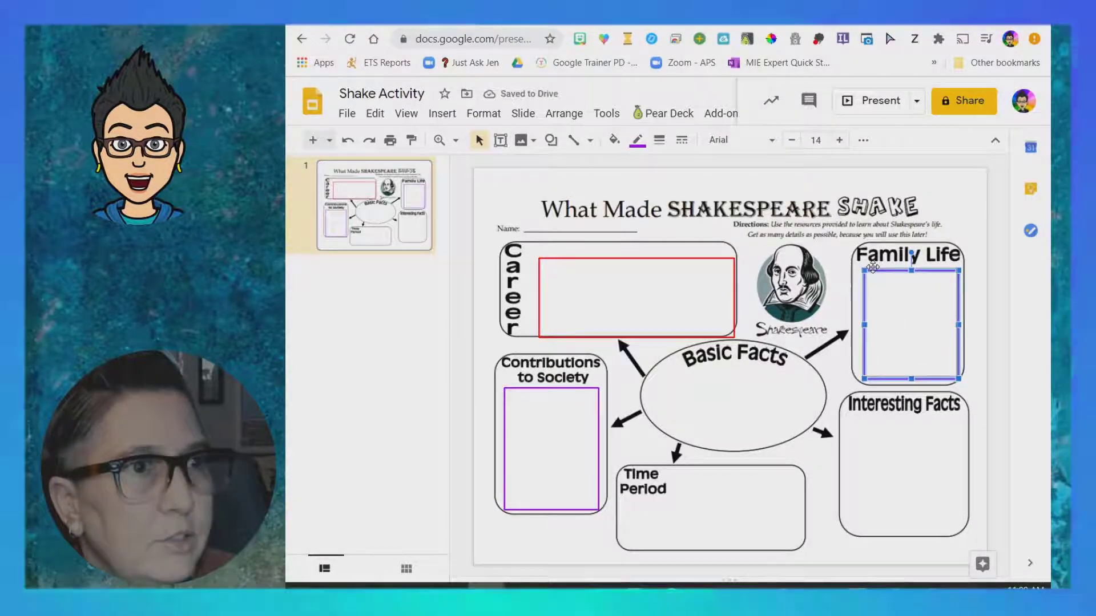
click(638, 140)
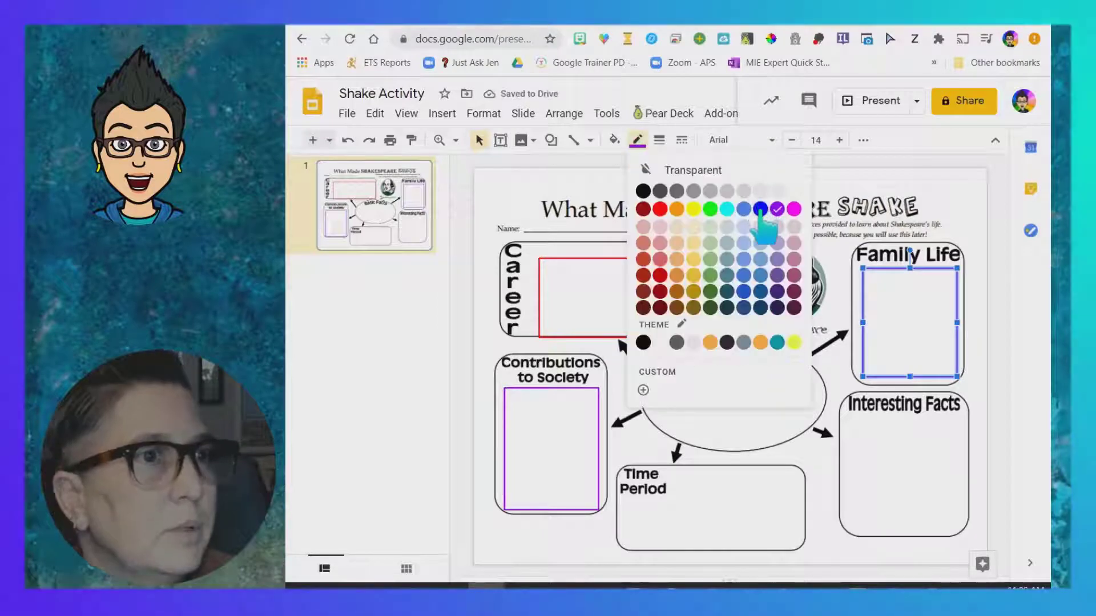
click(766, 210)
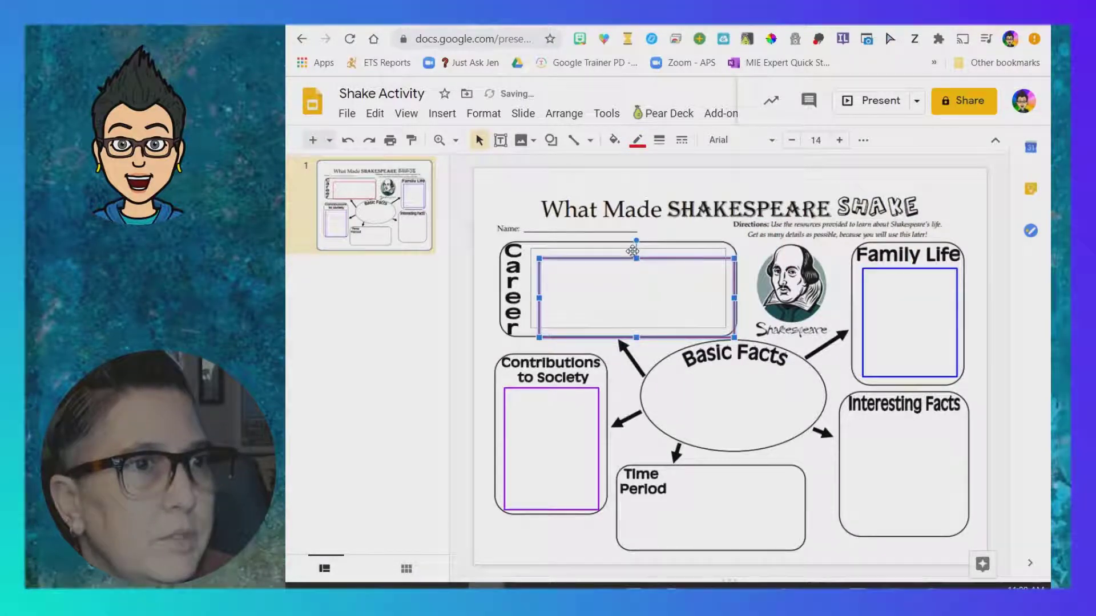
drag(641, 260, 633, 251)
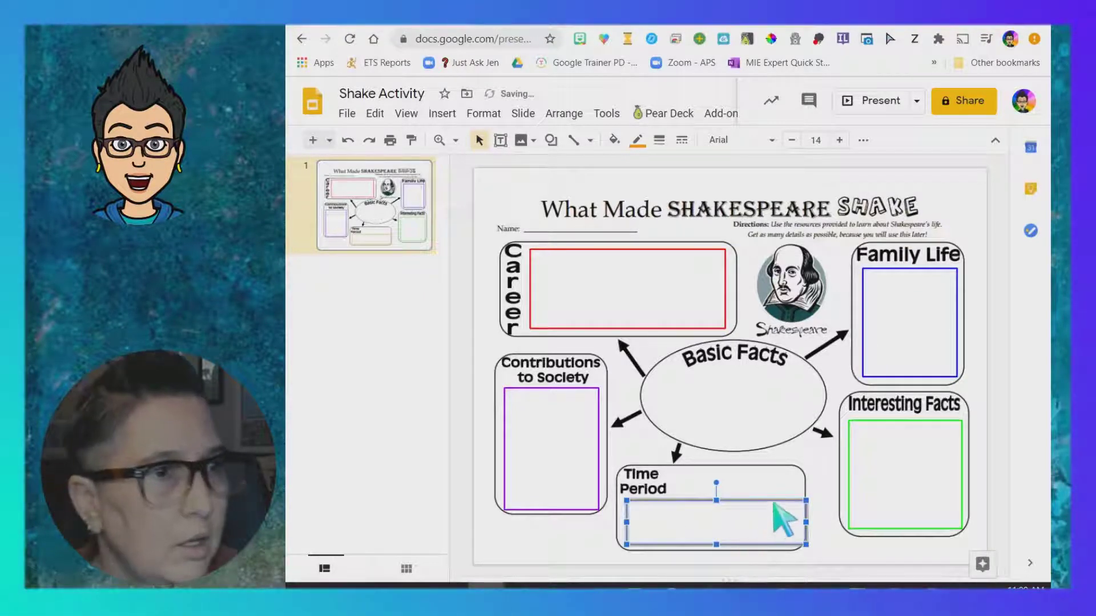
click(809, 524)
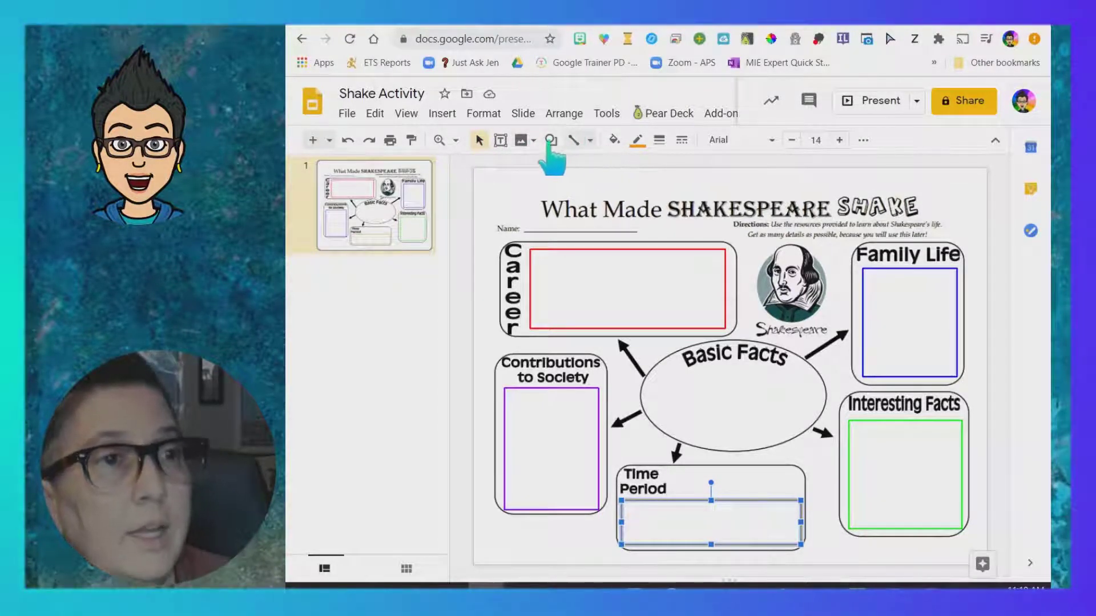
- Draw a grey oval inside the Basic Facts ellipse, then centre and enlarge it
click(442, 114)
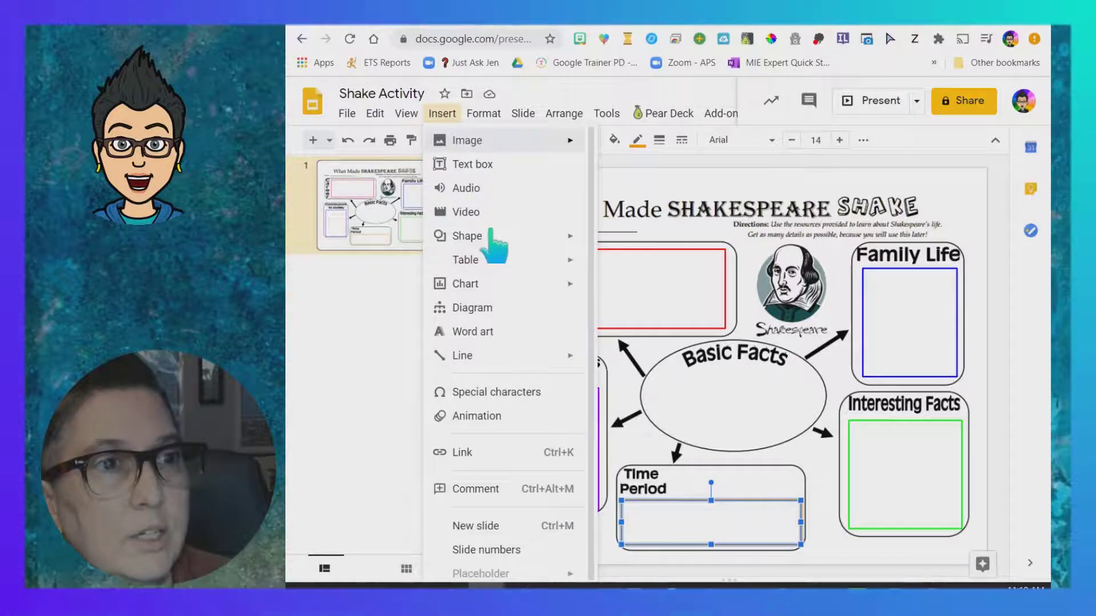
mouse_move(491, 247)
click(631, 239)
click(666, 257)
drag(663, 376, 819, 437)
drag(712, 389, 694, 390)
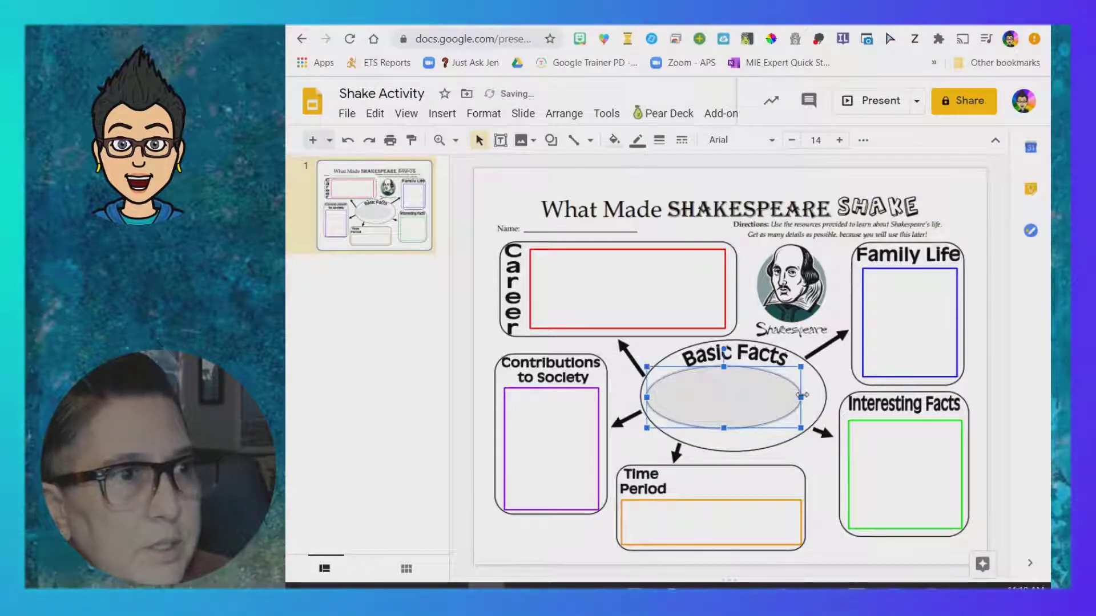
drag(815, 395, 836, 396)
drag(735, 431, 735, 450)
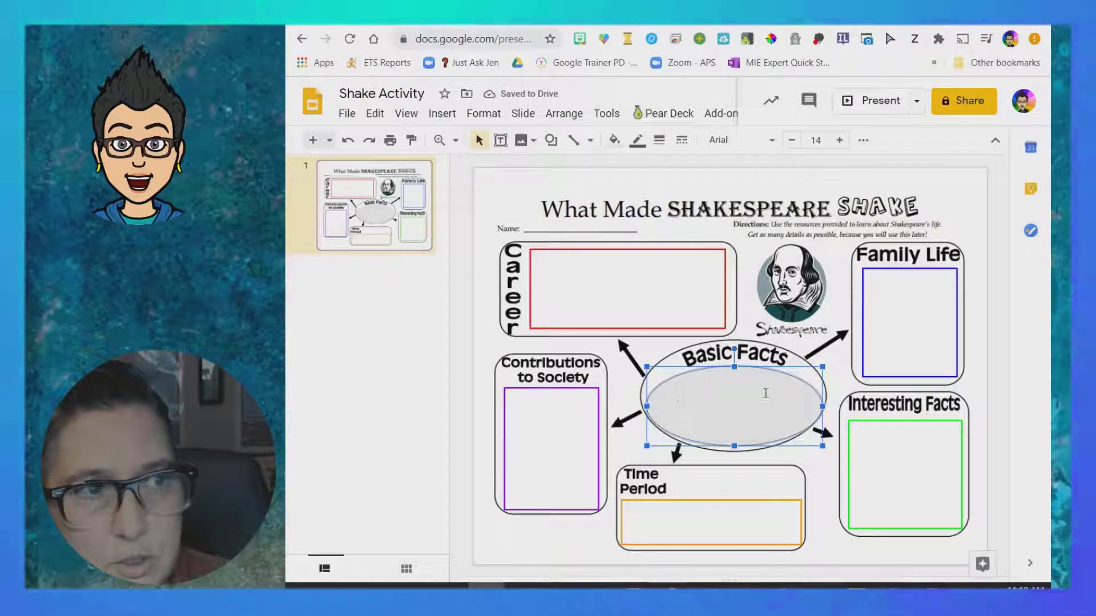
- Give the oval a yellow 3px border
click(637, 141)
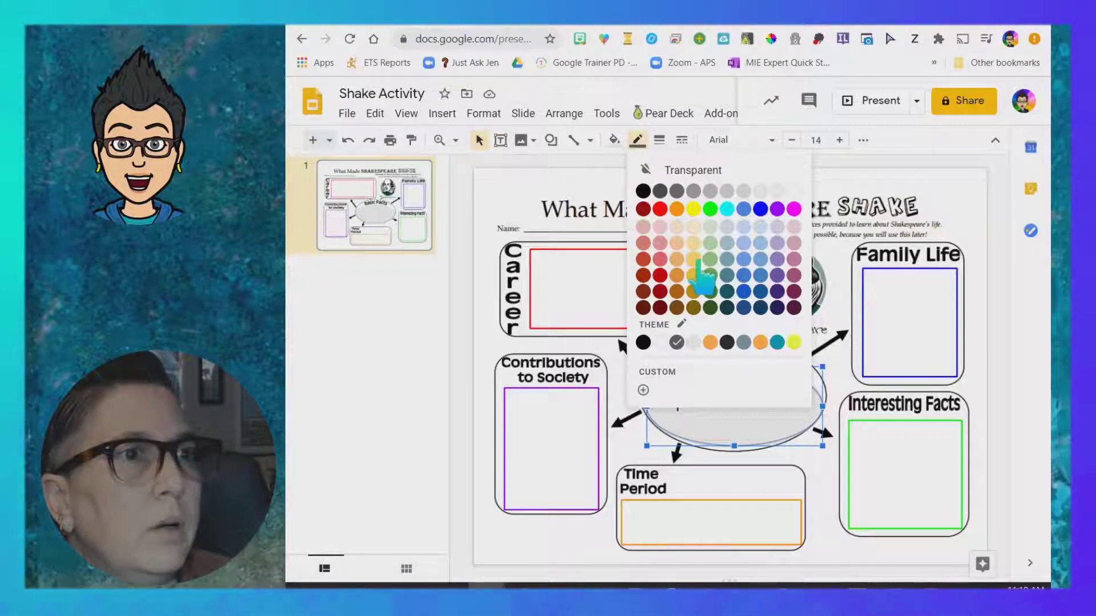
click(693, 210)
click(659, 140)
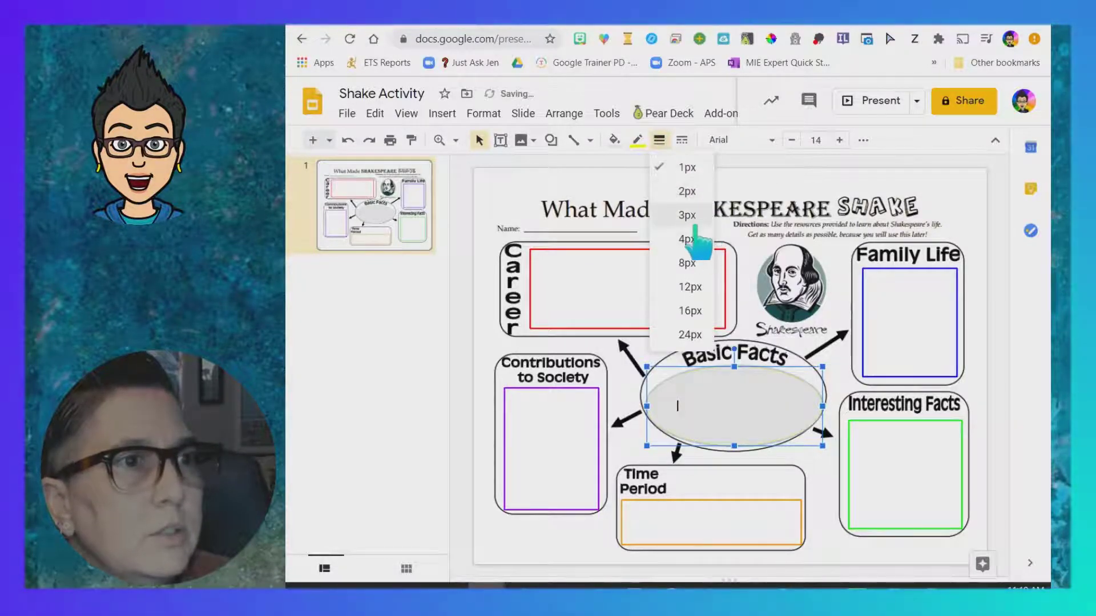
click(687, 240)
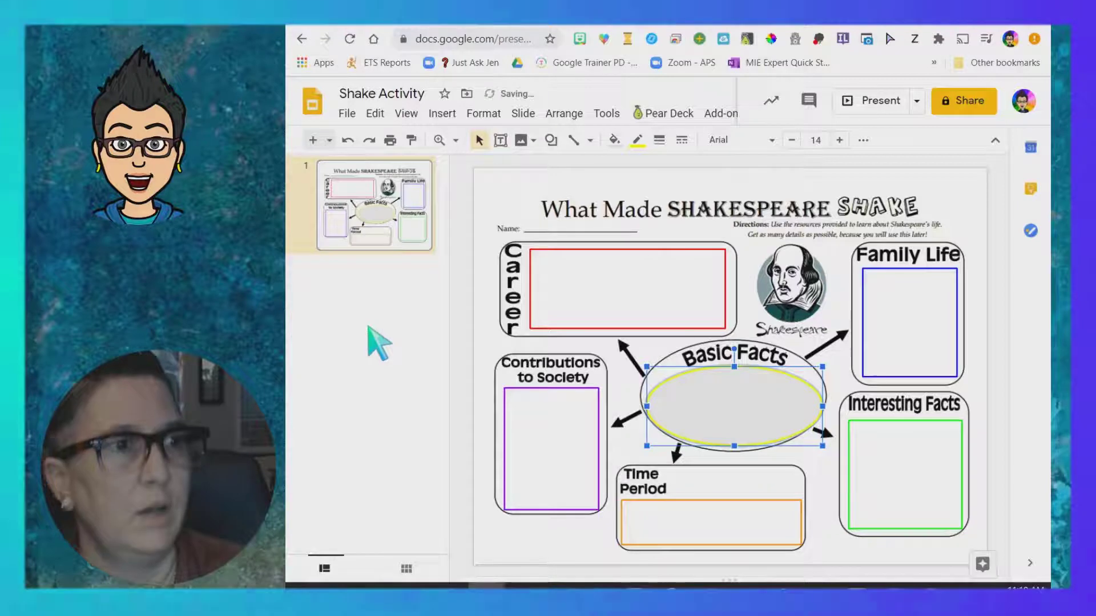
click(375, 341)
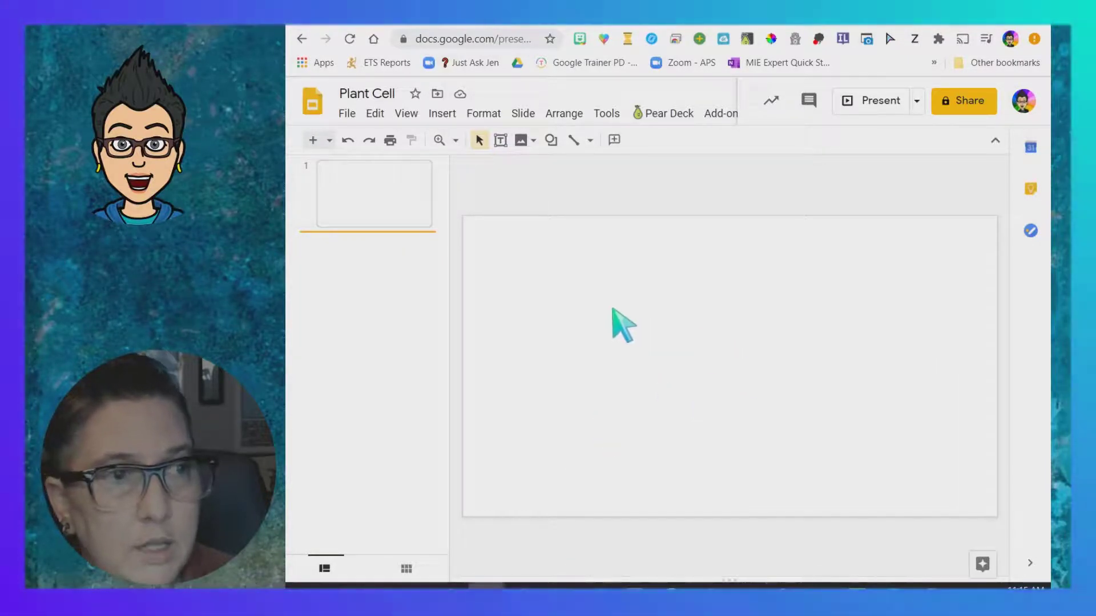
- Set the plant cell diagram picture as the Plant Cell slide's background image
right_click(614, 315)
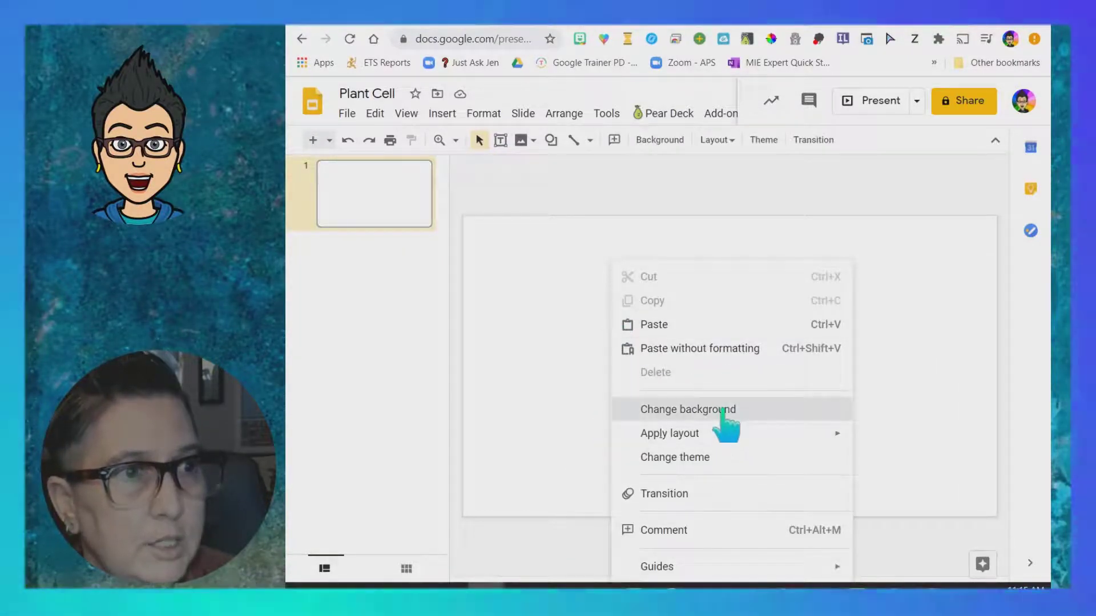
click(724, 410)
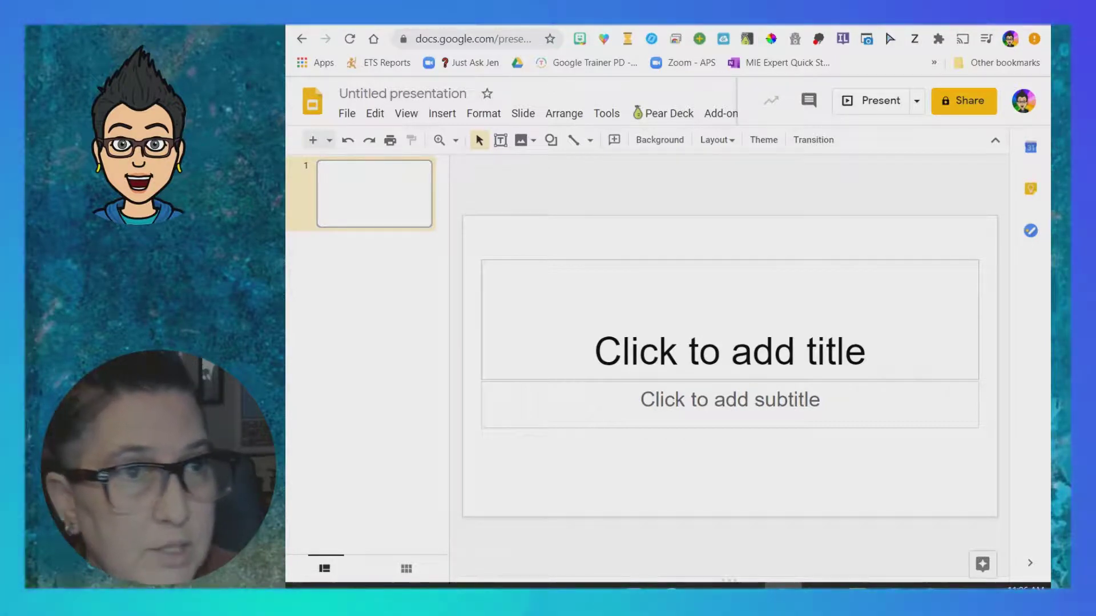
click(346, 113)
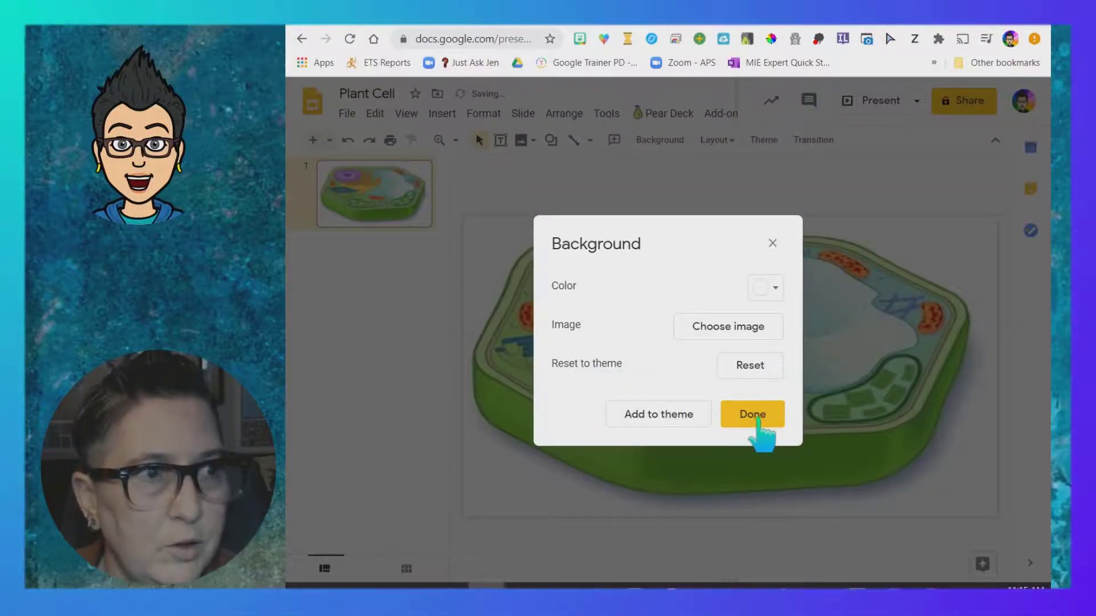
click(759, 425)
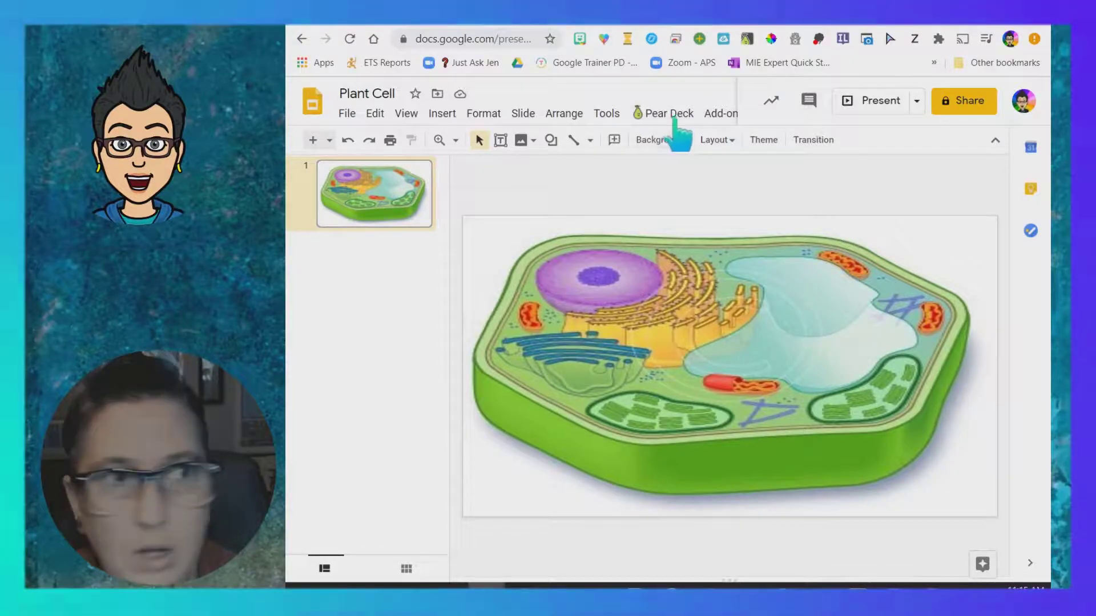
- Draw a straight label line from the top-left toward the nucleus
click(591, 141)
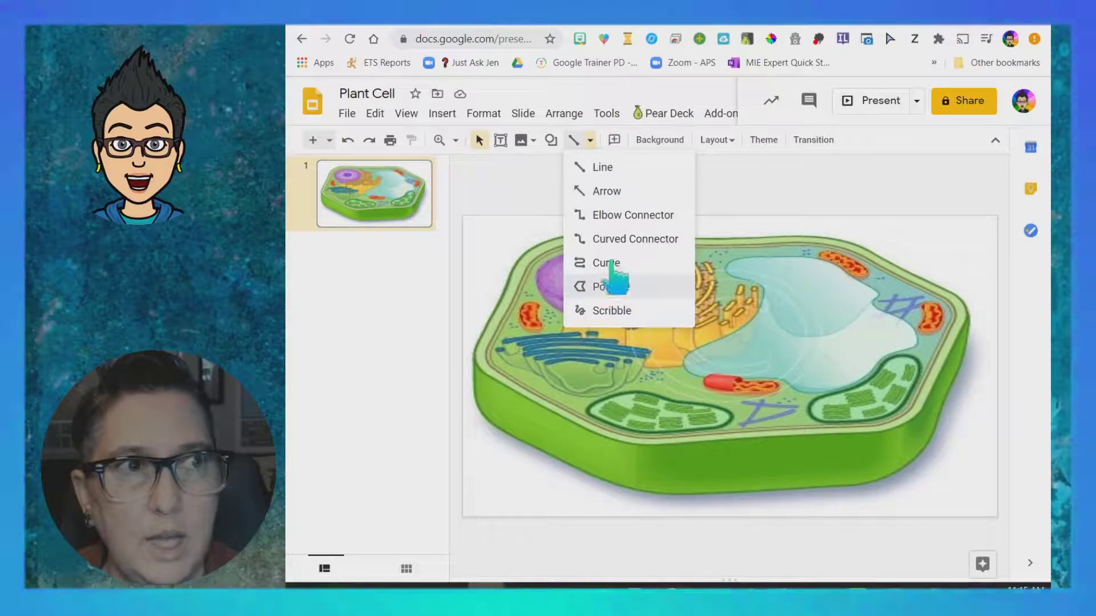
click(604, 168)
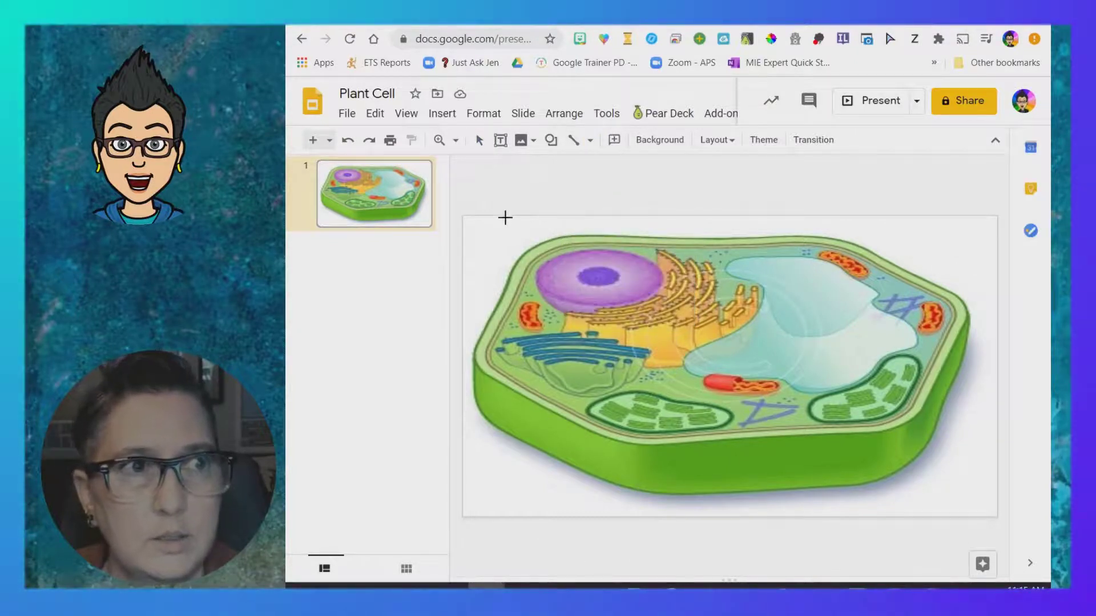
drag(499, 213, 630, 270)
click(651, 161)
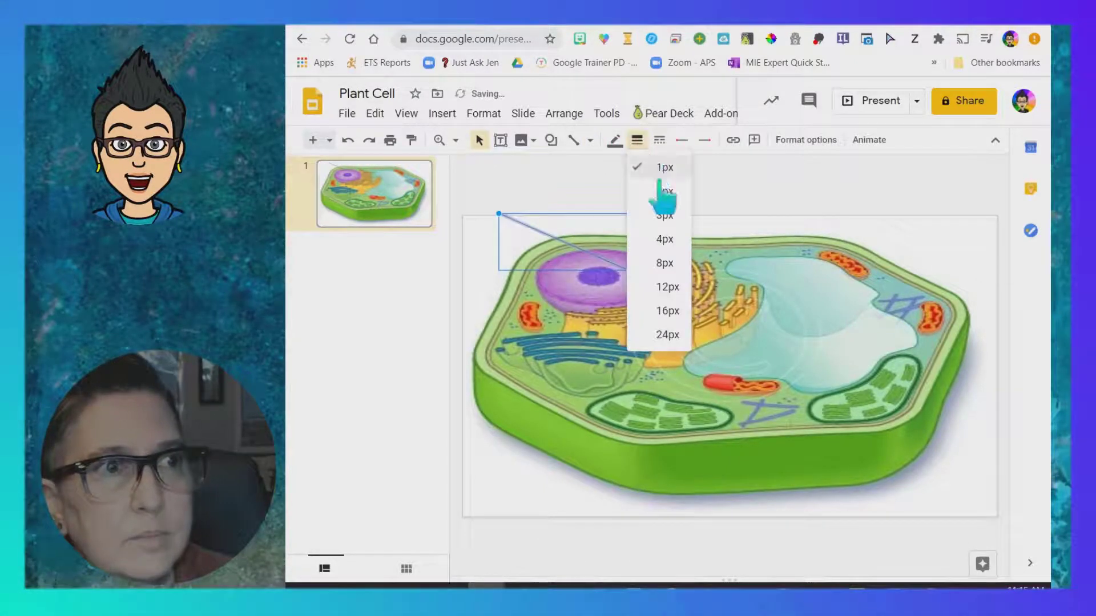
- Add an empty text box at the label line's outer end
click(442, 113)
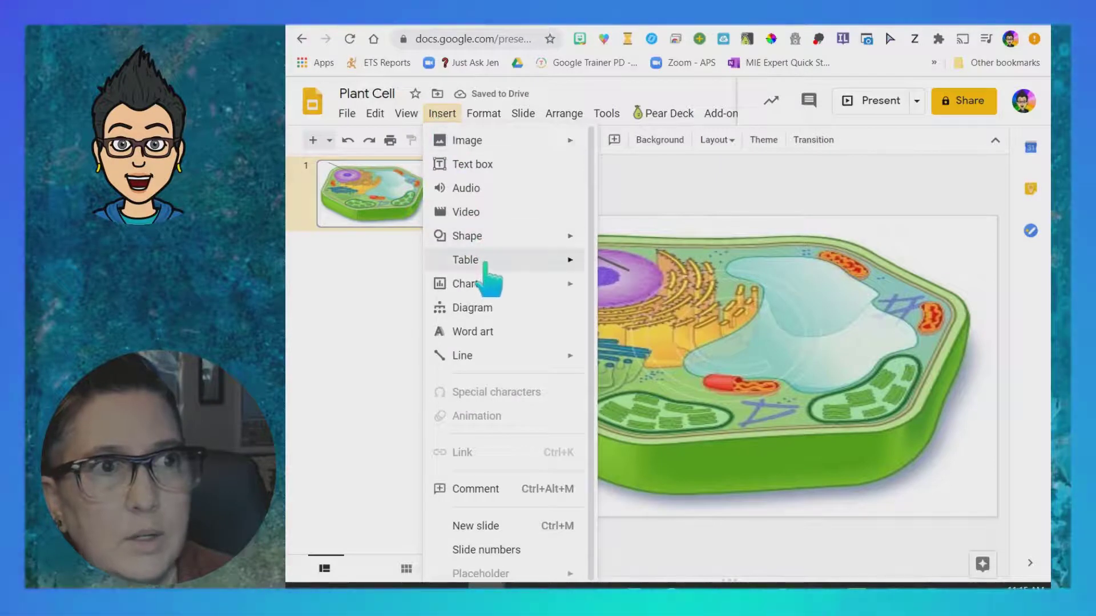
click(479, 164)
drag(473, 180, 555, 214)
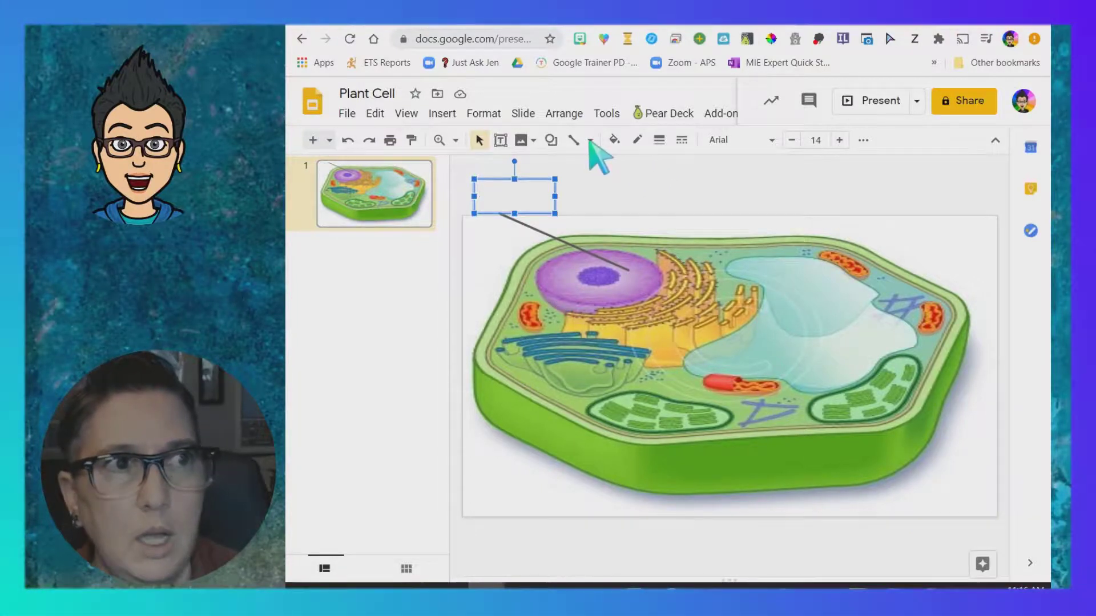
- Trace a closed curve from the nucleus across the upper cell, back to its start point
click(590, 141)
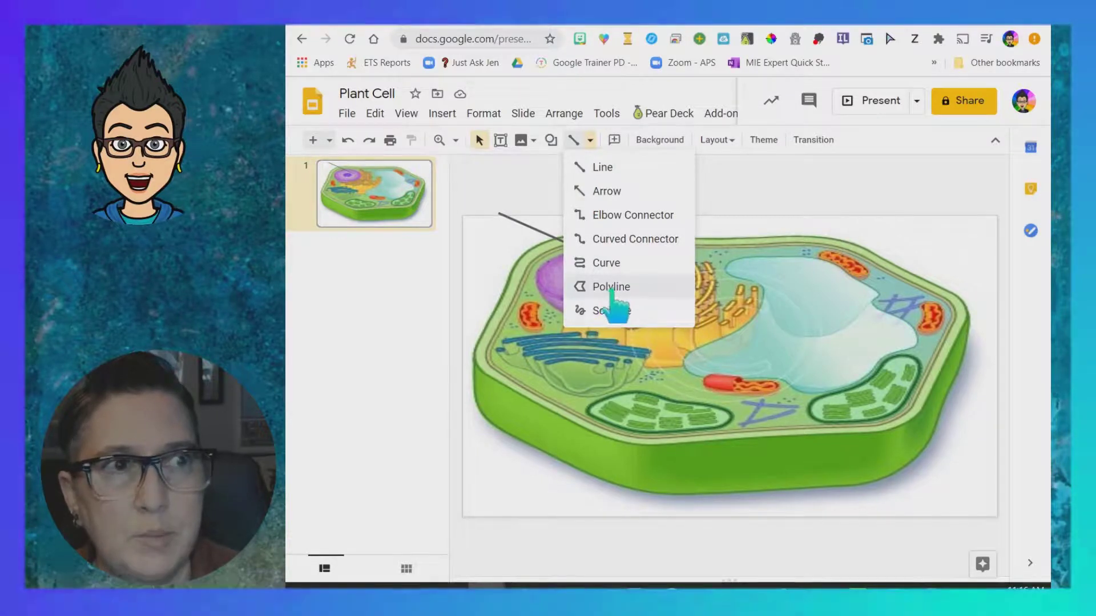
click(605, 262)
click(529, 296)
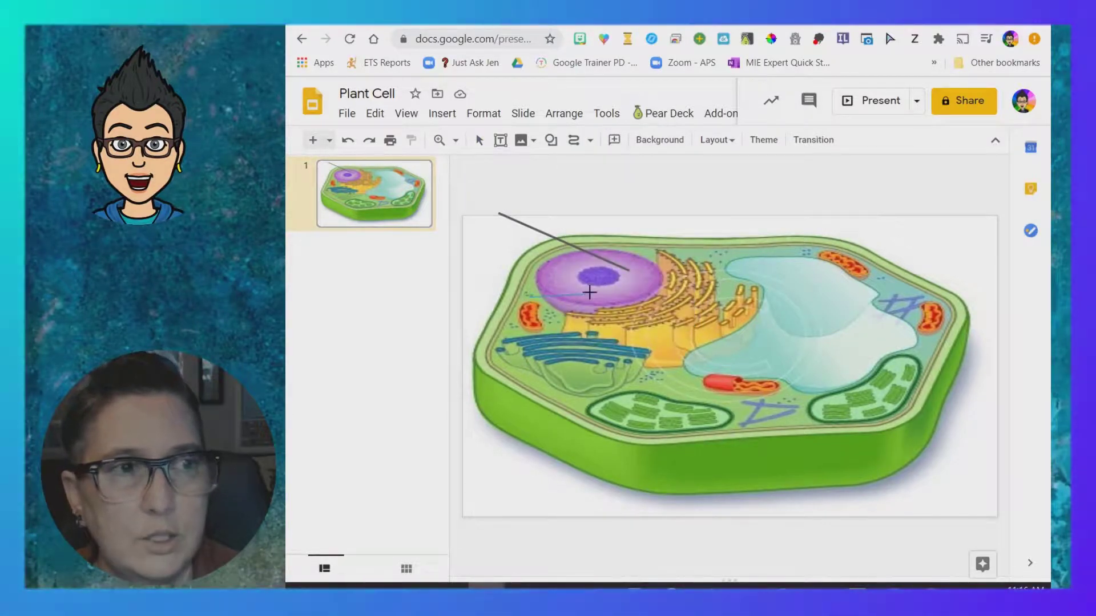
click(737, 287)
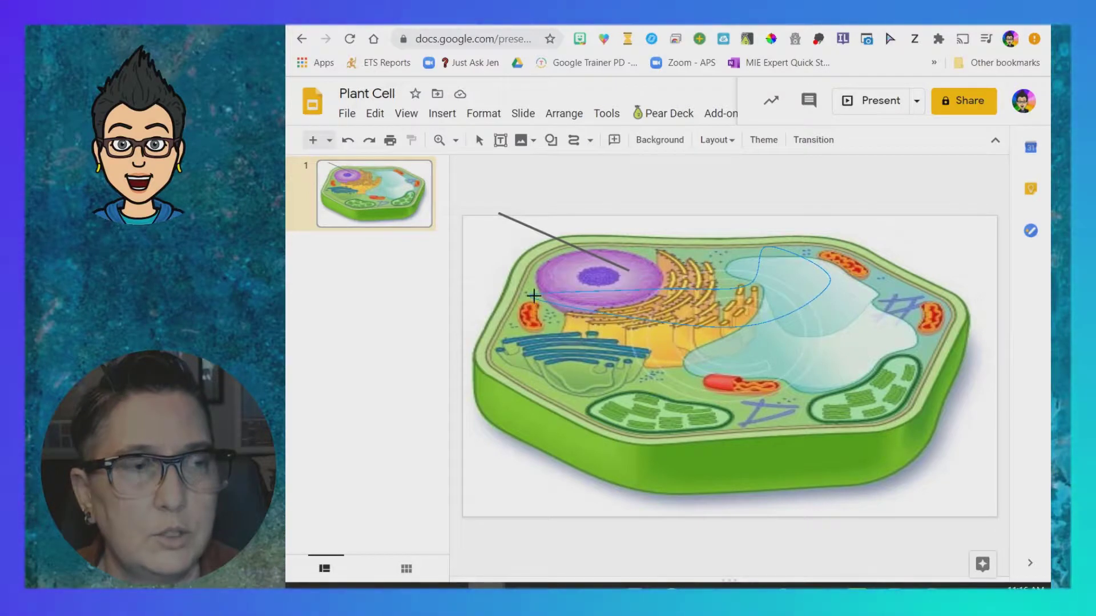
click(533, 296)
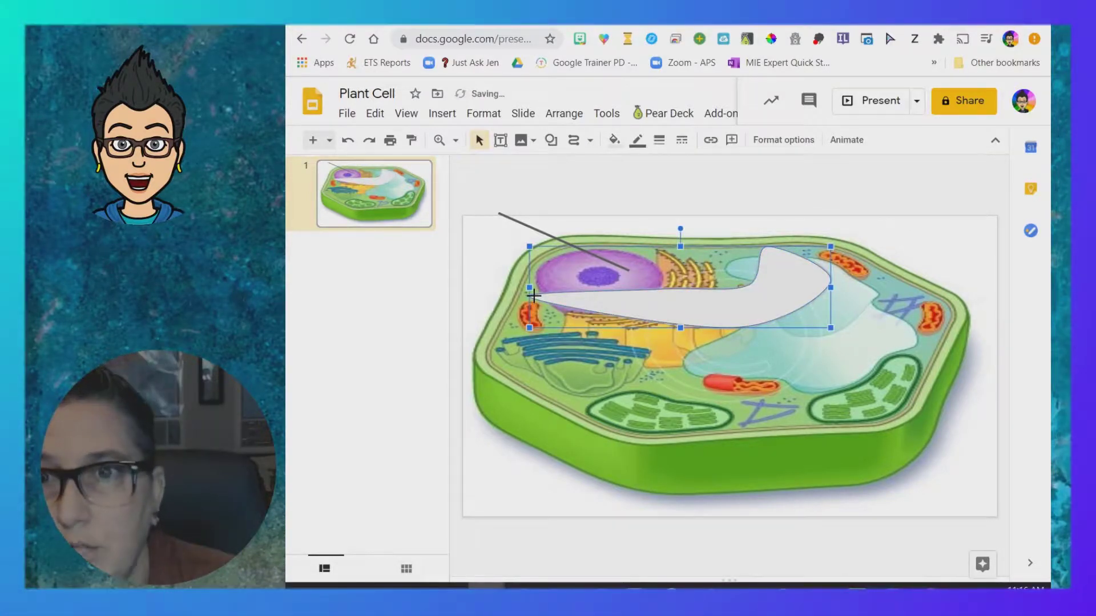